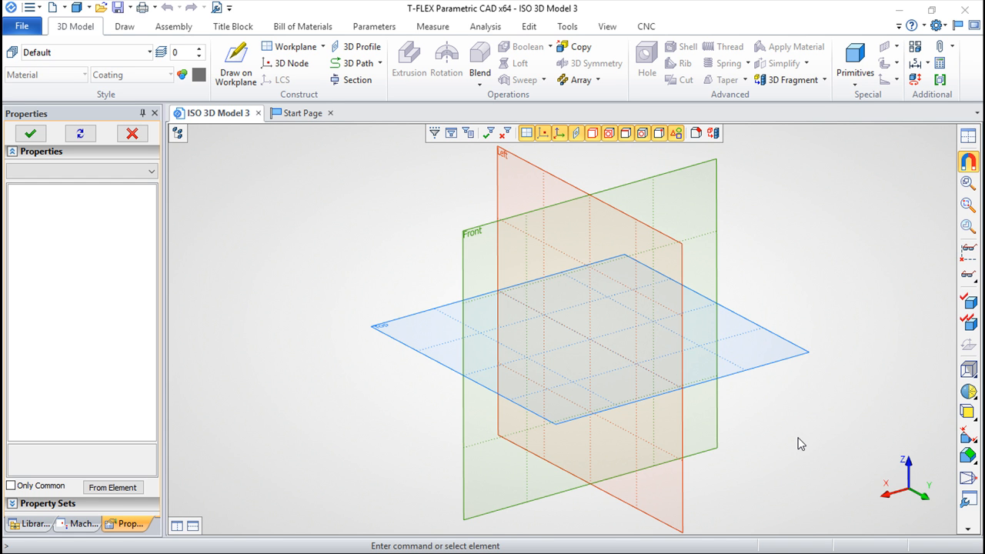
- Create three 3D nodes: one at the origin, one offset along X and Y, and one at about X 259, Y 0, Z 241
middle_drag(485, 424, 780, 381)
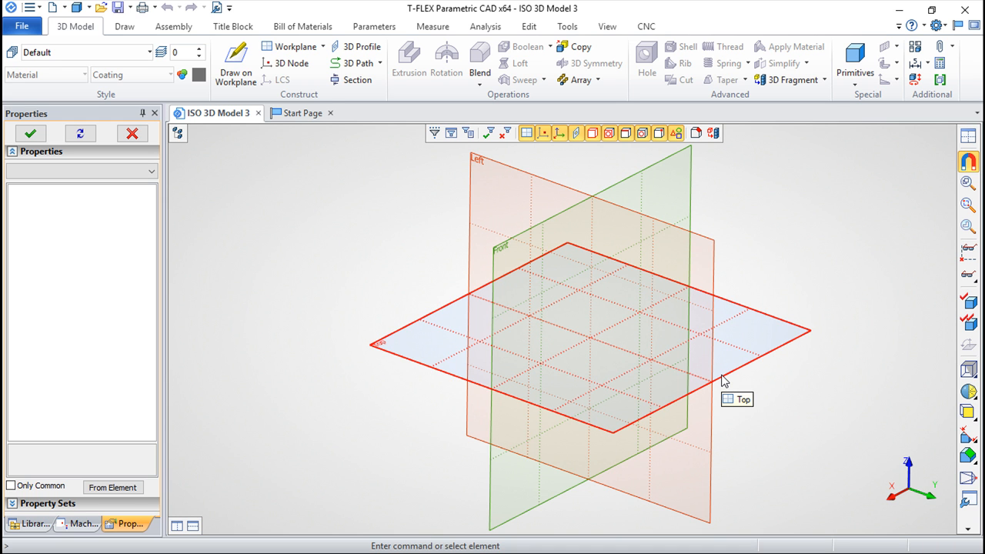
right_drag(814, 398, 747, 411)
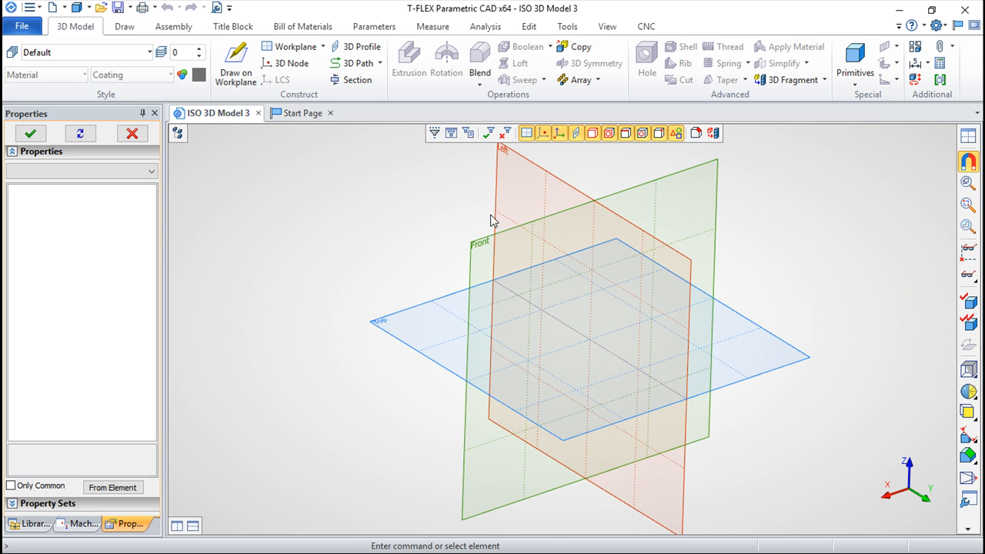
click(287, 63)
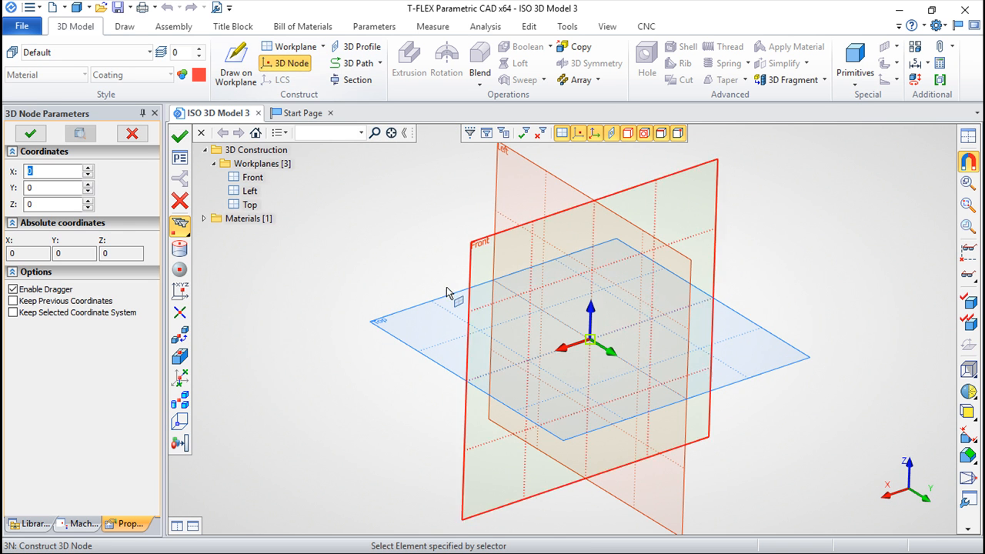
click(180, 135)
drag(571, 343, 473, 344)
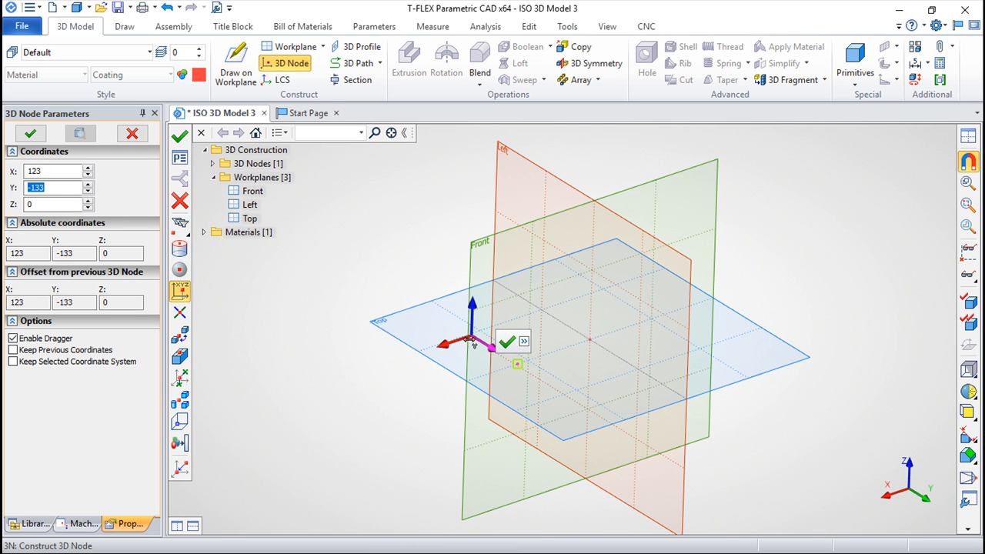
click(179, 135)
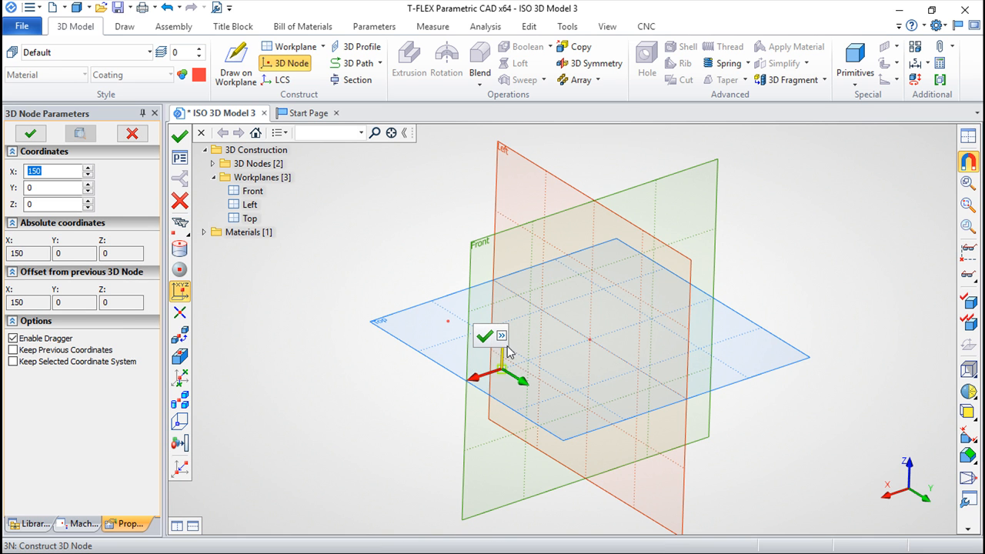
drag(508, 351, 442, 210)
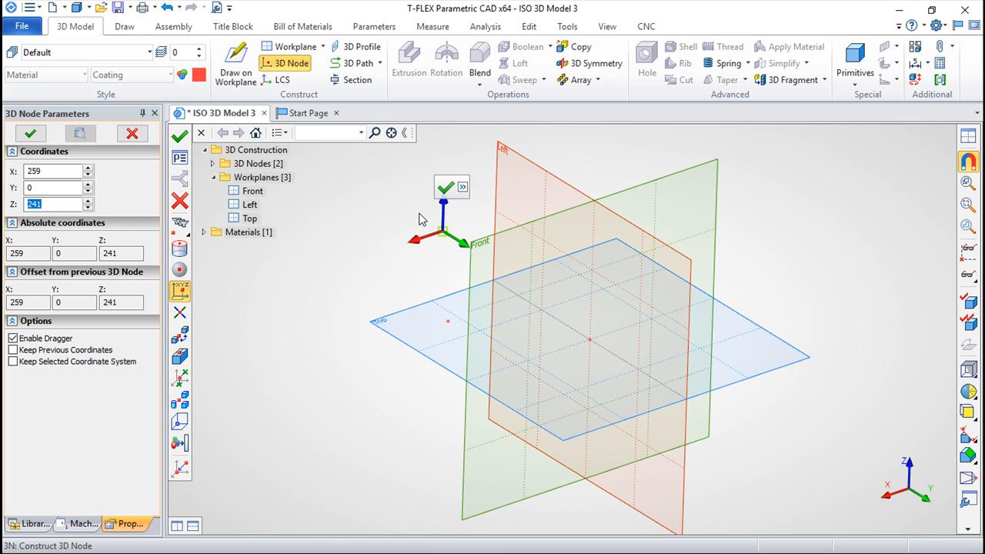
click(180, 137)
right_drag(370, 269, 483, 351)
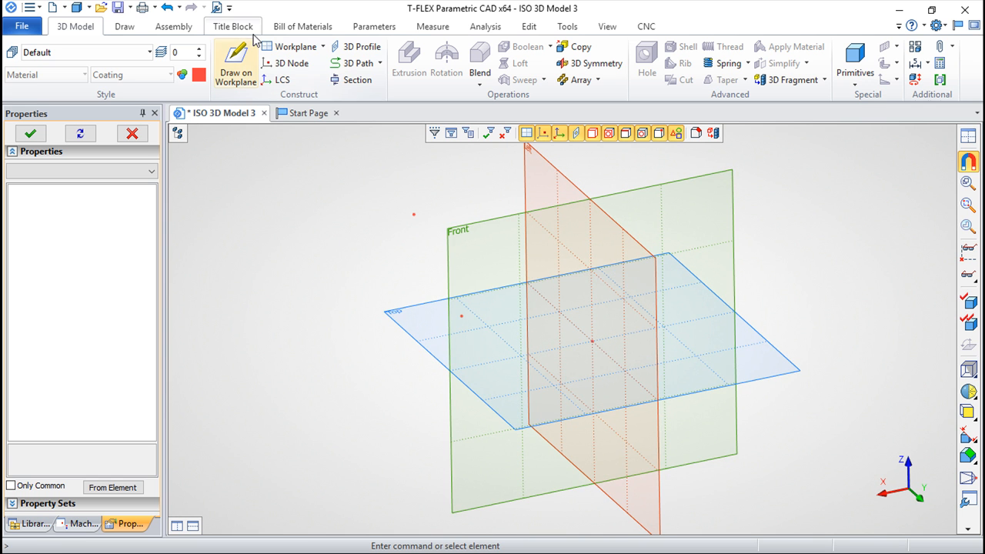
- Construct a 3D path of type Spline through nodes from the origin node through the middle node to the raised node
click(360, 70)
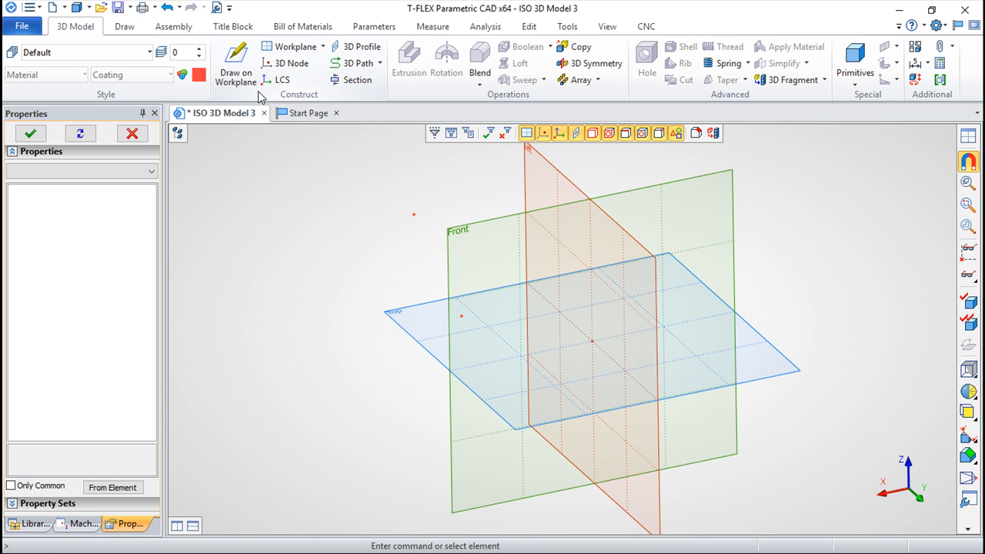
click(354, 65)
click(592, 340)
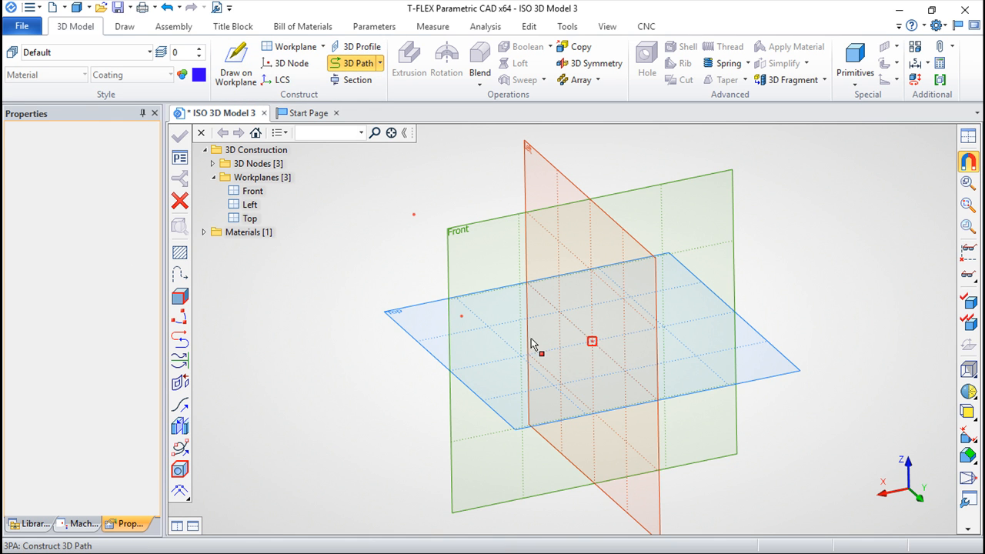
click(461, 316)
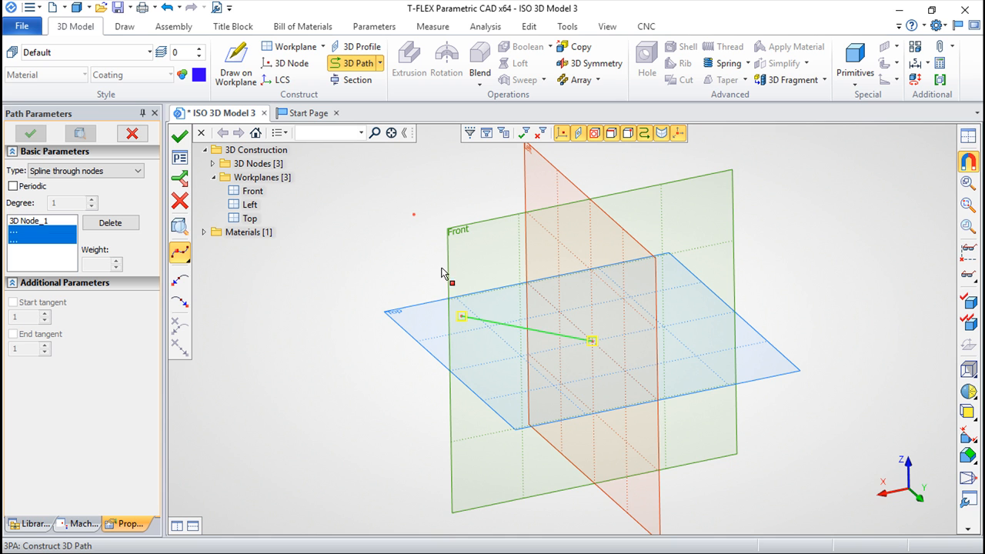
click(414, 215)
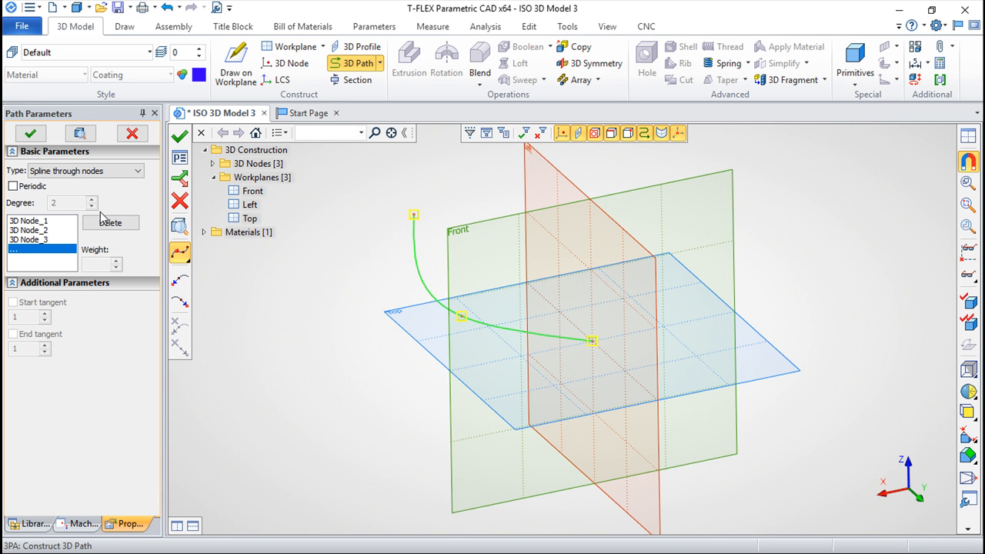
click(137, 171)
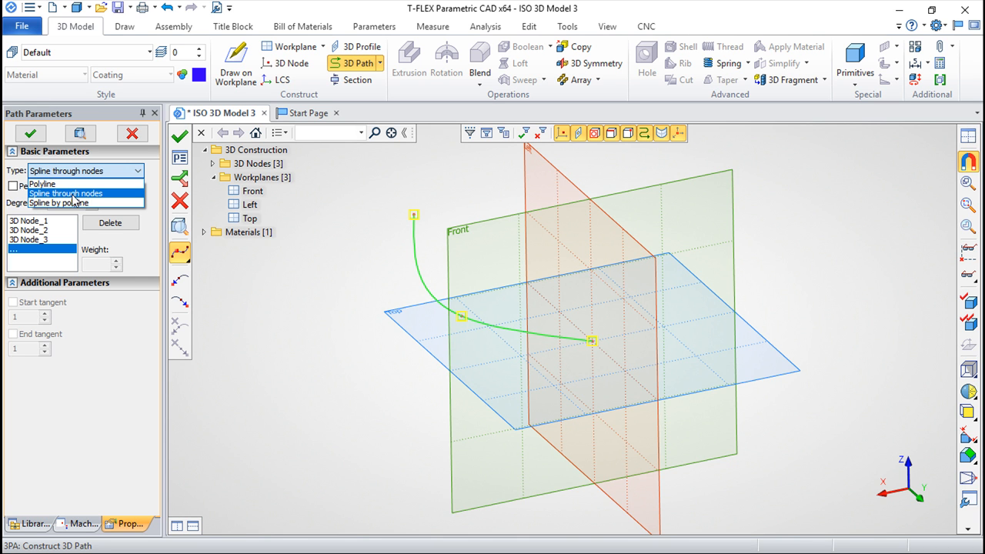
click(73, 196)
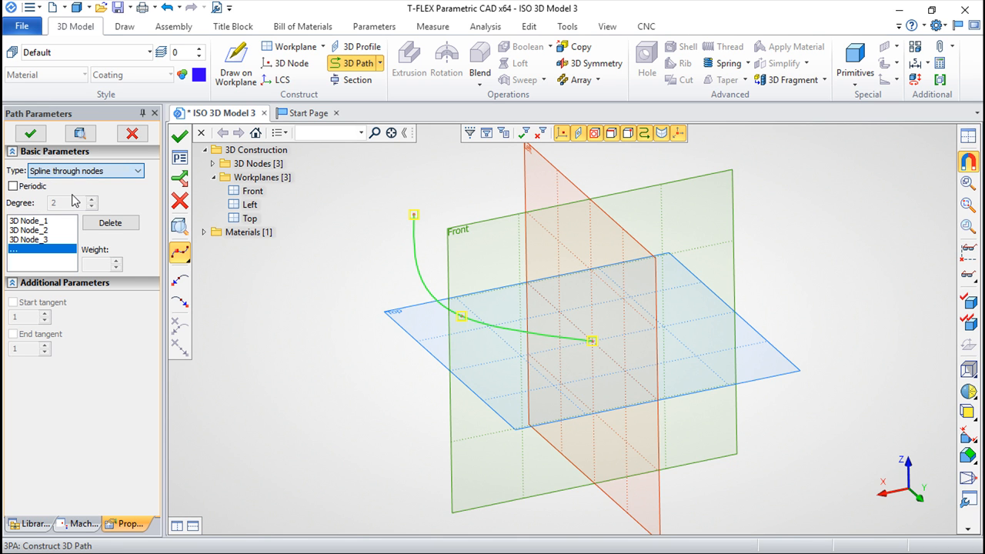
click(180, 136)
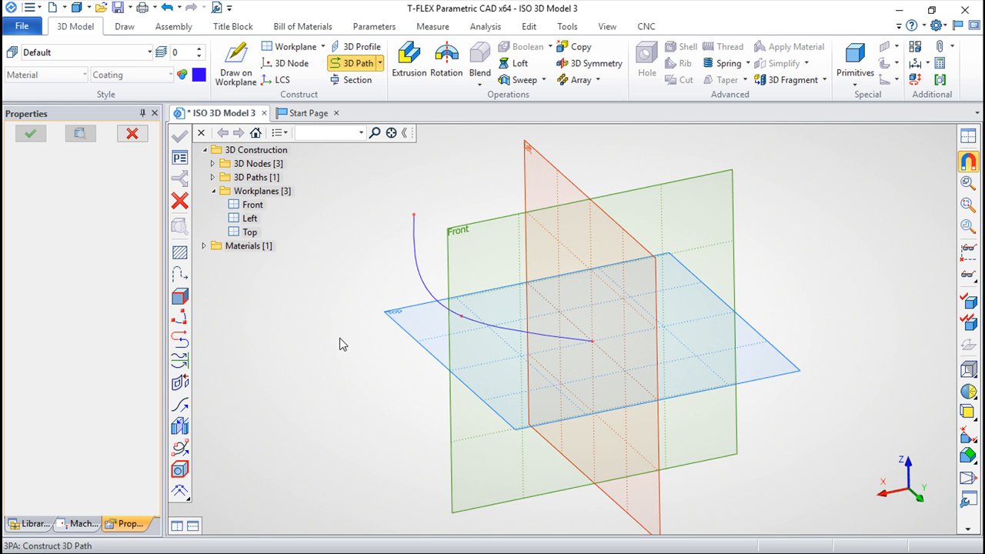
right_drag(347, 417, 425, 391)
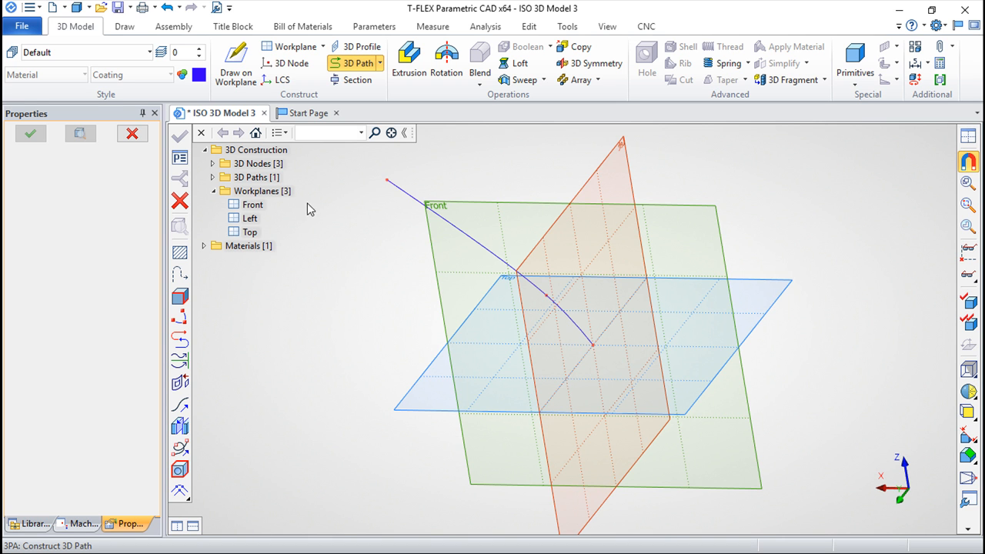
- Undo the spline path and the three 3D nodes
click(167, 9)
click(167, 11)
drag(362, 215, 845, 430)
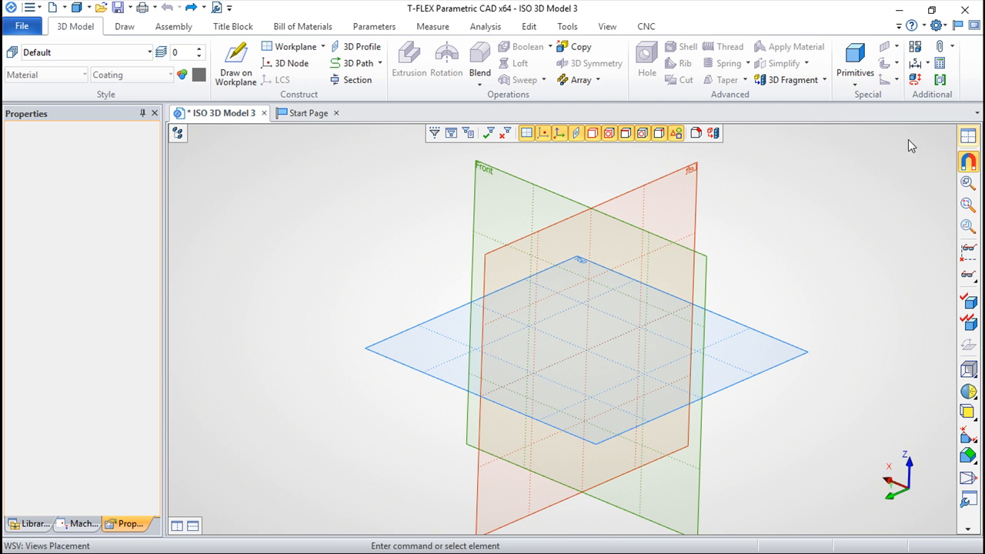
- Create a box primitive at the origin with length, width and height of 100
click(855, 56)
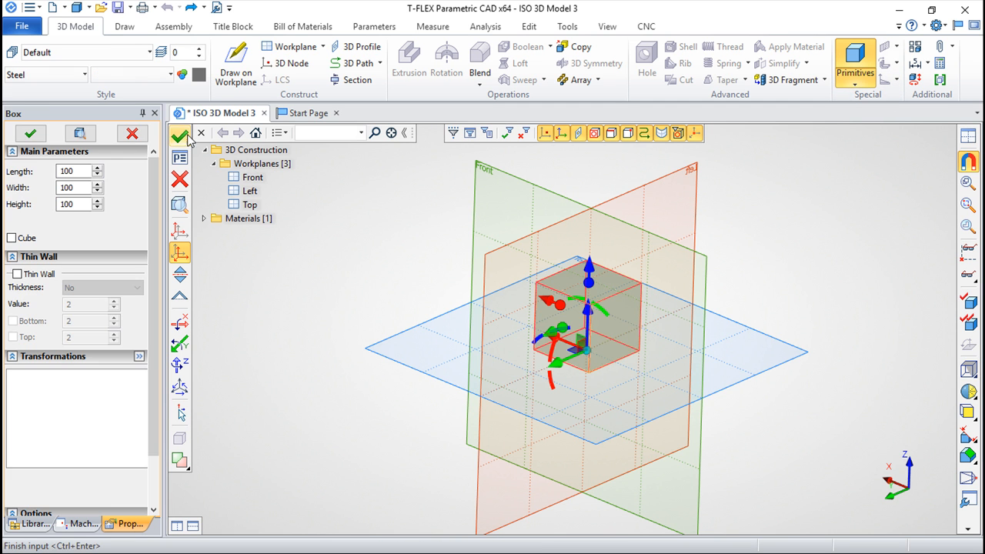
drag(497, 465, 572, 439)
right_drag(572, 439, 467, 439)
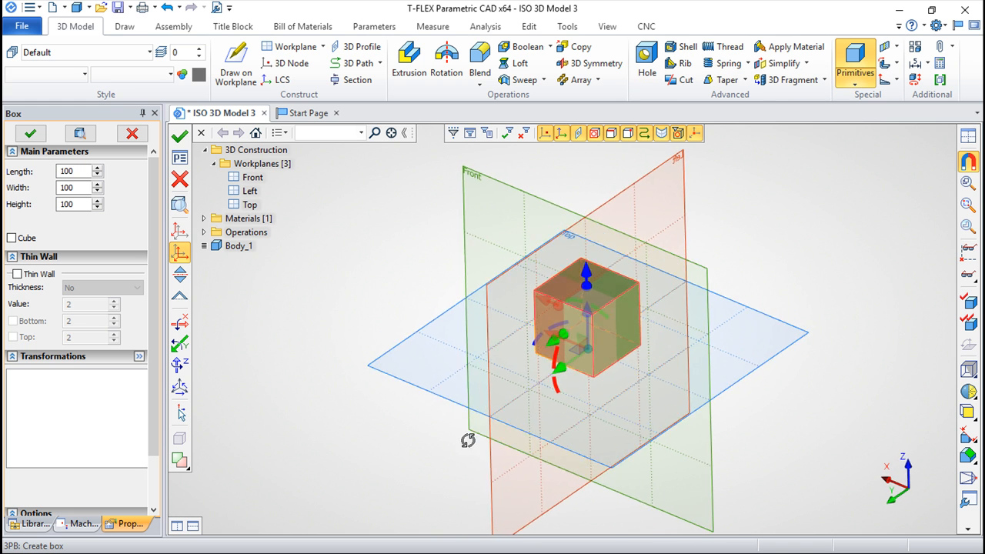
scroll(659, 400, up, 3)
right_drag(752, 444, 655, 434)
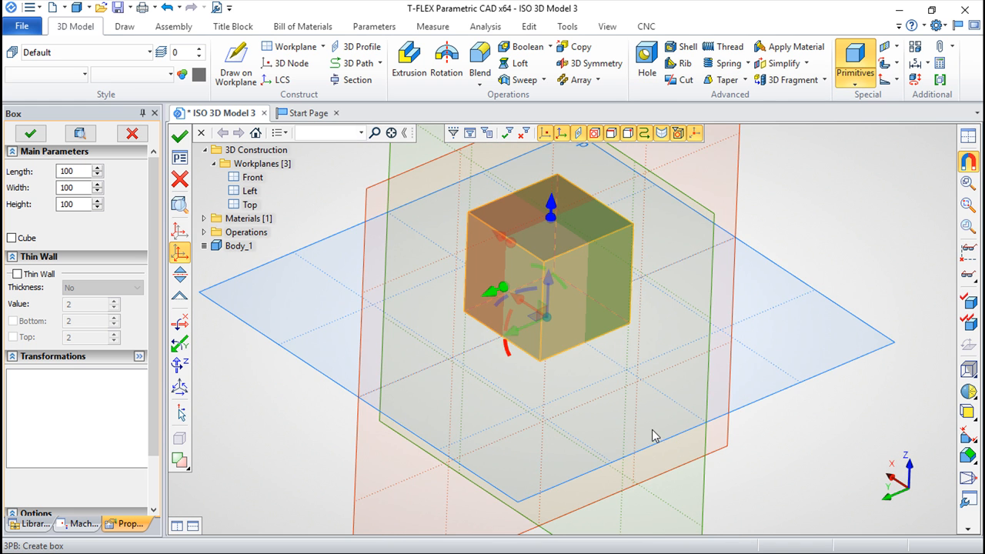
- Create a second 100 × 100 × 100 box overlapping the first, moved about 42 along Y and 34 along Z and shifted along X
drag(515, 331, 480, 351)
drag(508, 315, 499, 323)
right_drag(499, 324, 577, 357)
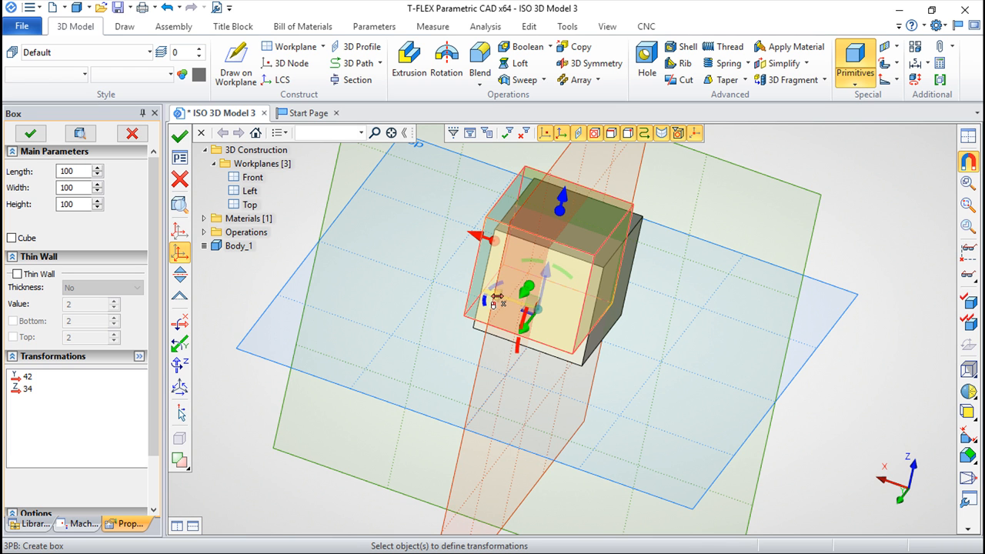
drag(499, 299, 377, 283)
click(190, 143)
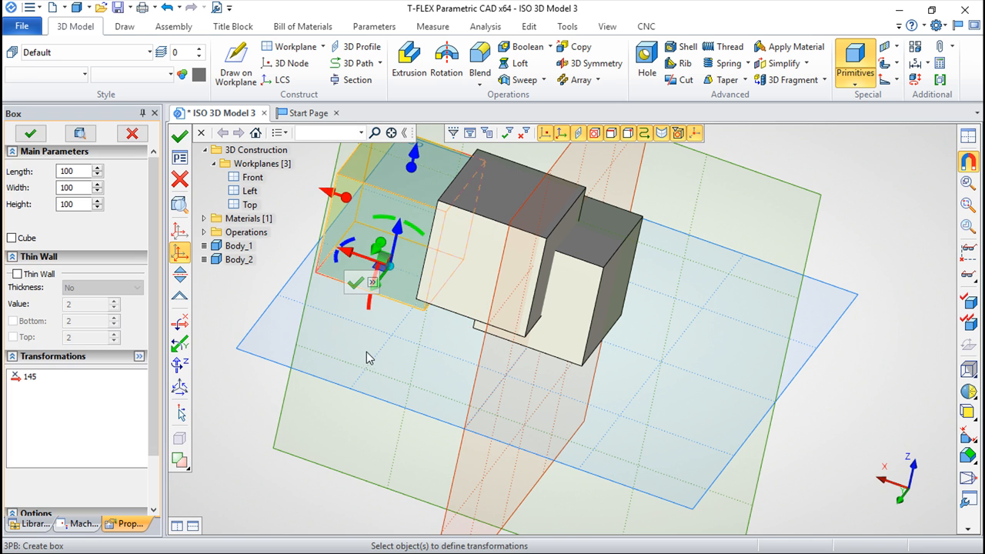
right_drag(437, 436, 528, 409)
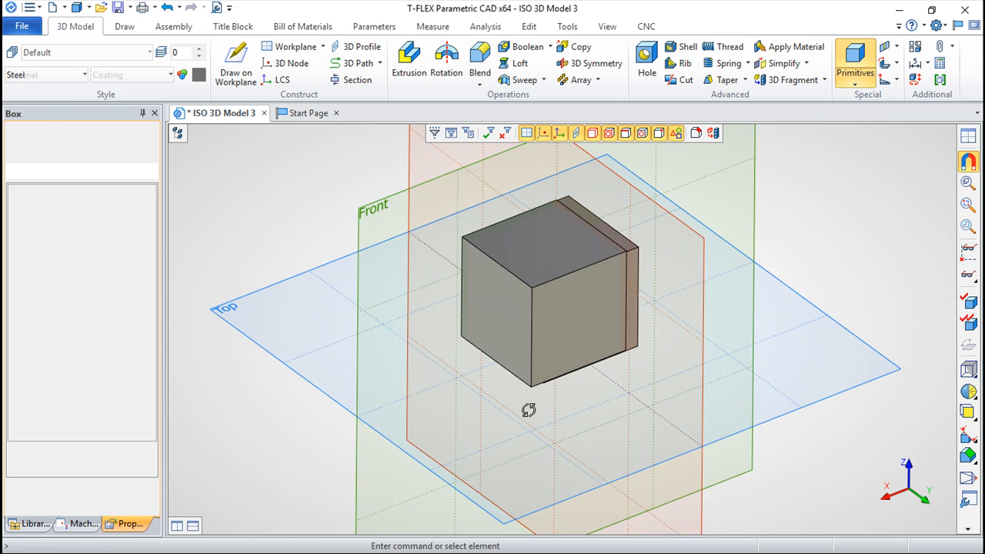
- Subtract the second box from the first with a Boolean subtraction to cut a corner notch
click(550, 47)
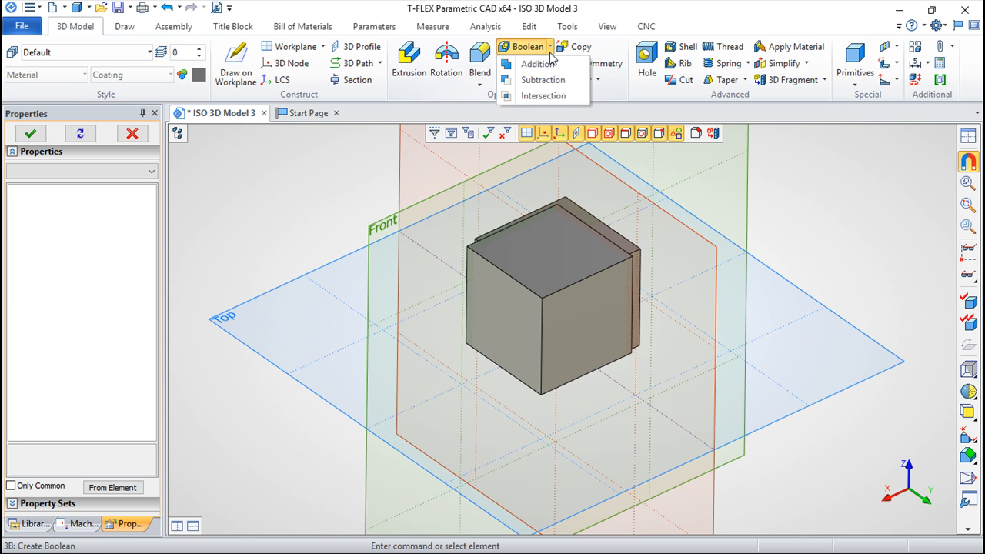
click(555, 82)
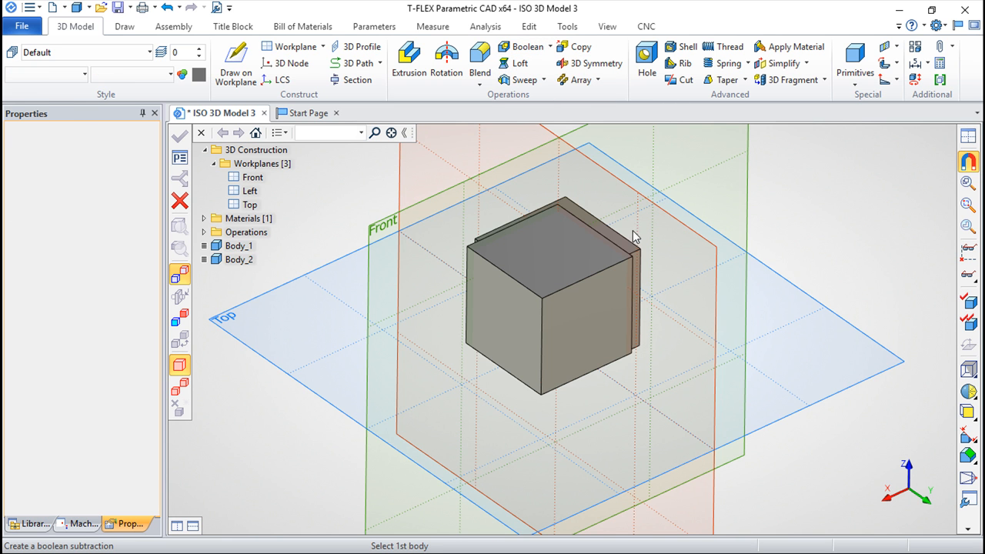
click(551, 276)
click(551, 271)
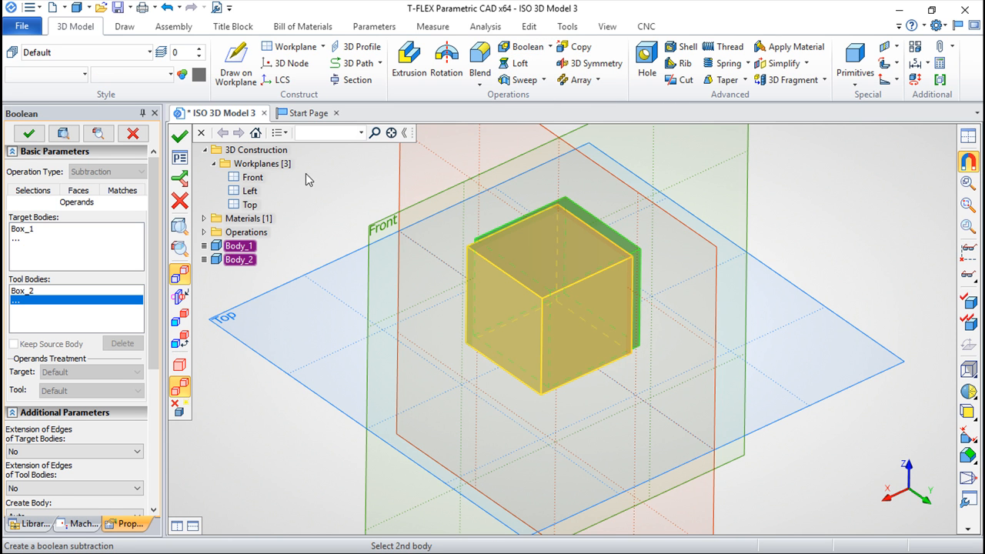
click(179, 136)
right_drag(556, 307, 562, 388)
scroll(594, 318, up, 5)
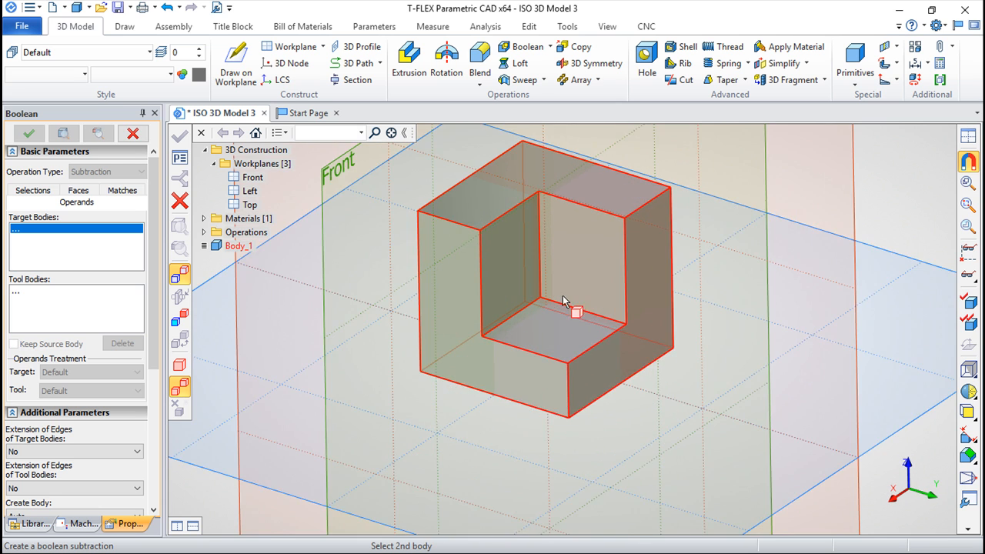
- Construct a 3D path from six connected body edges, running from the notch's lower front vertical edge up around to the far top corner
click(359, 66)
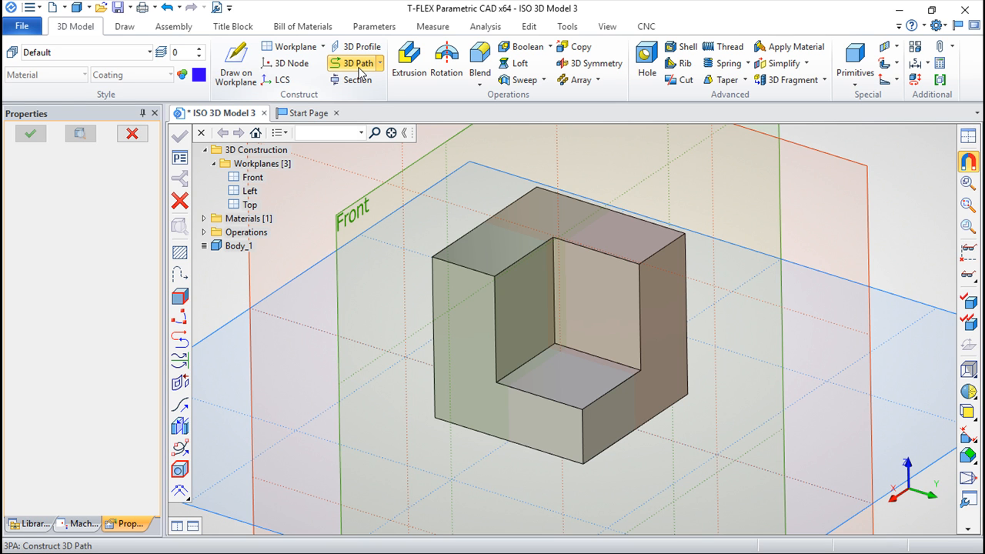
click(178, 300)
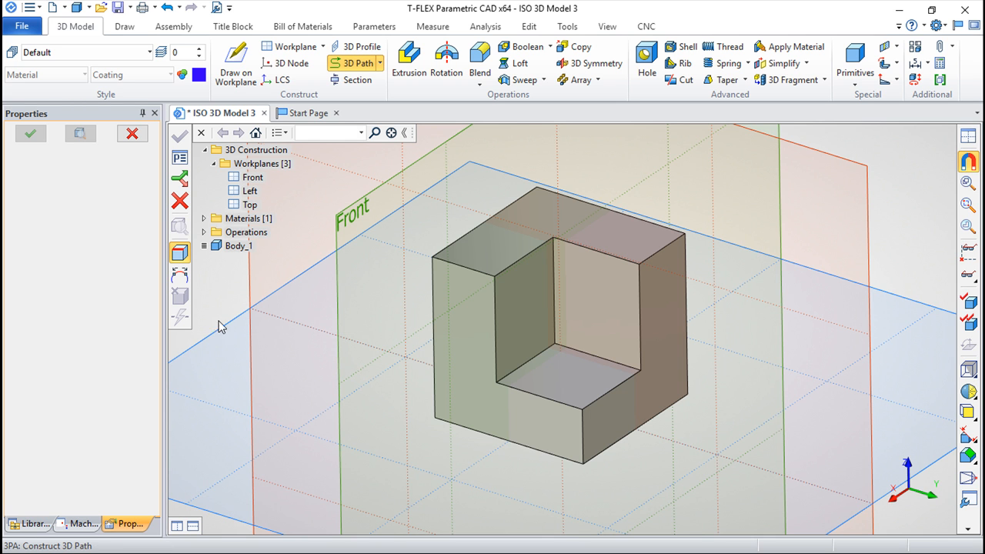
click(583, 438)
click(558, 402)
click(504, 314)
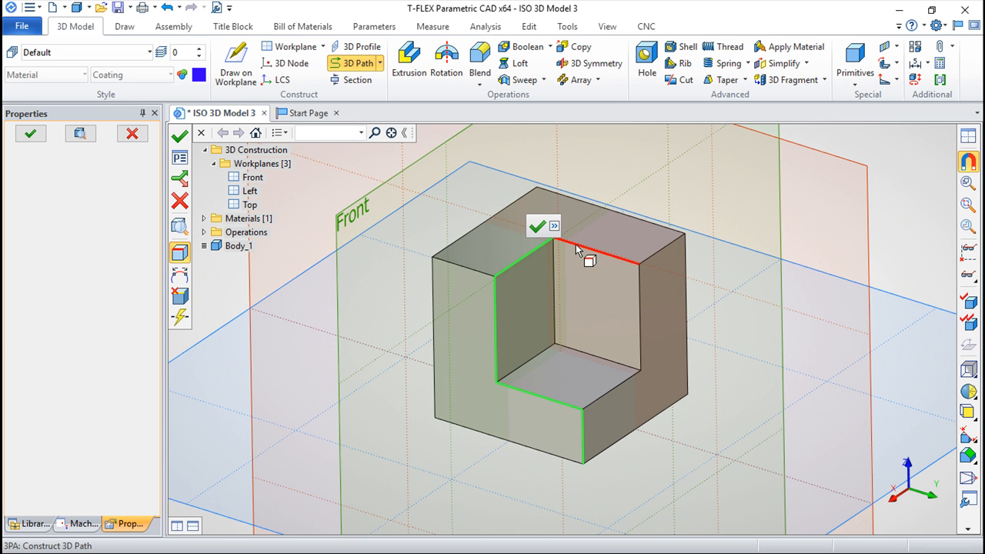
click(622, 263)
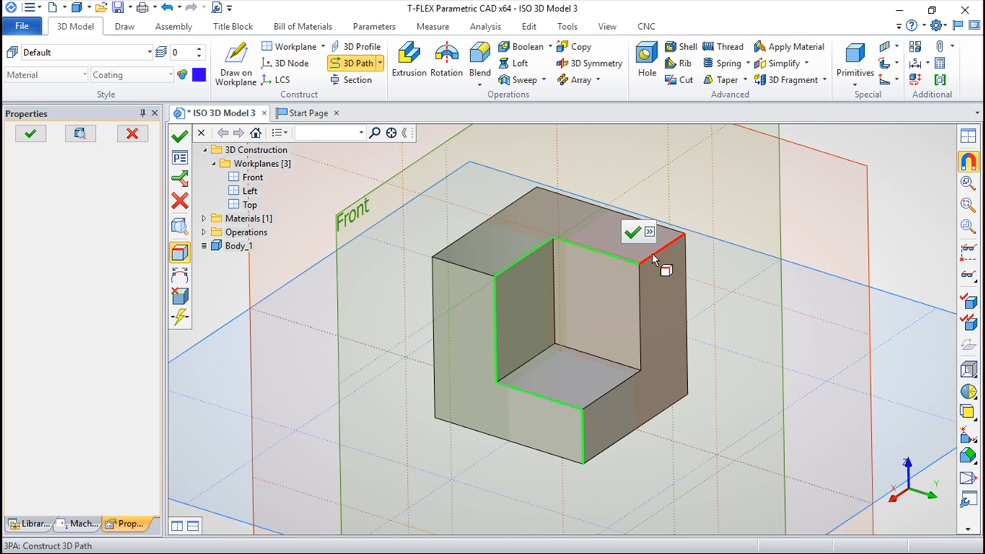
click(660, 250)
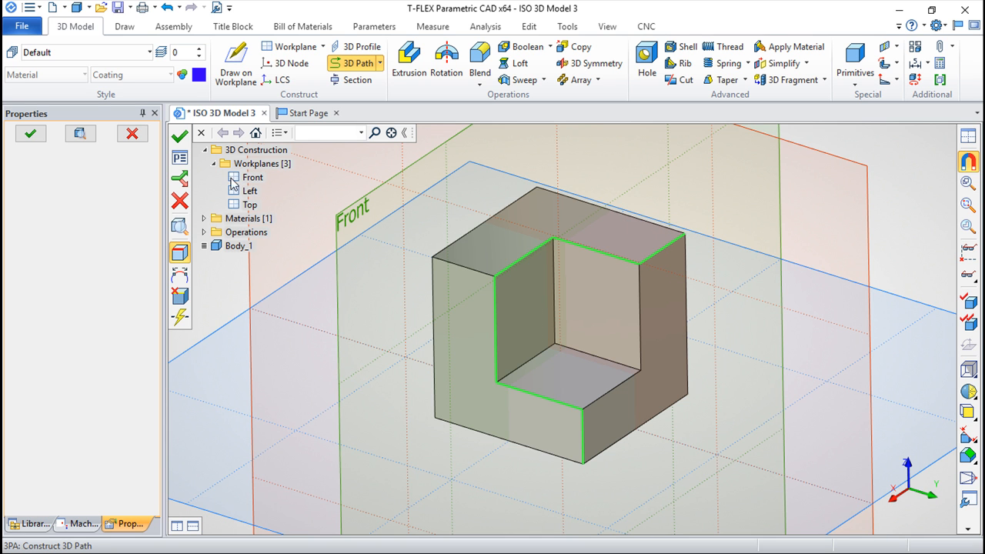
click(179, 135)
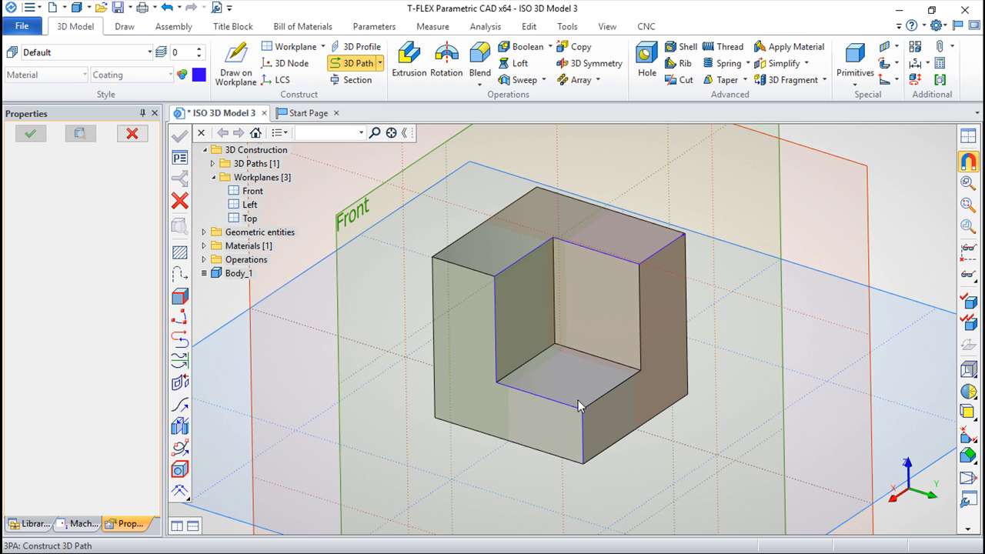
scroll(580, 454, up, 3)
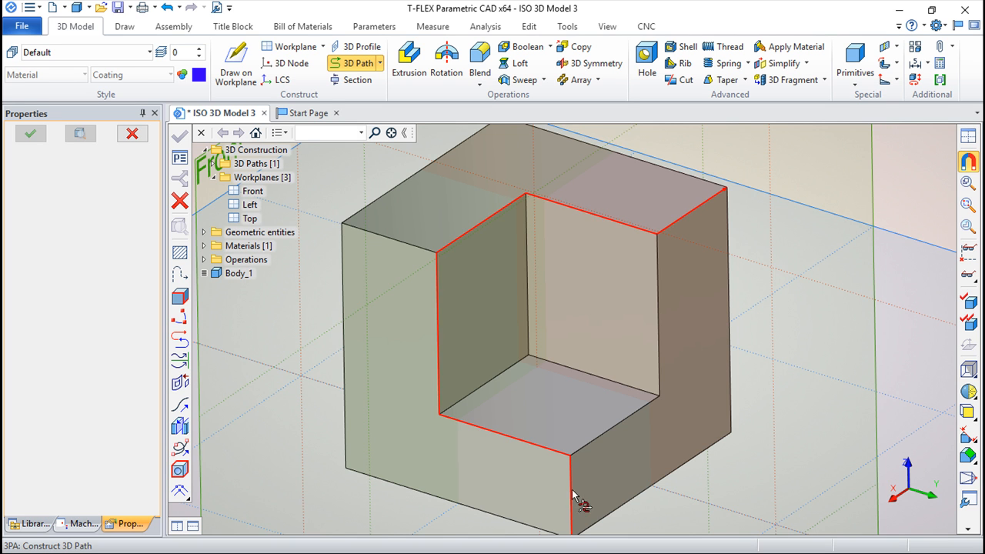
scroll(573, 492, down, 1)
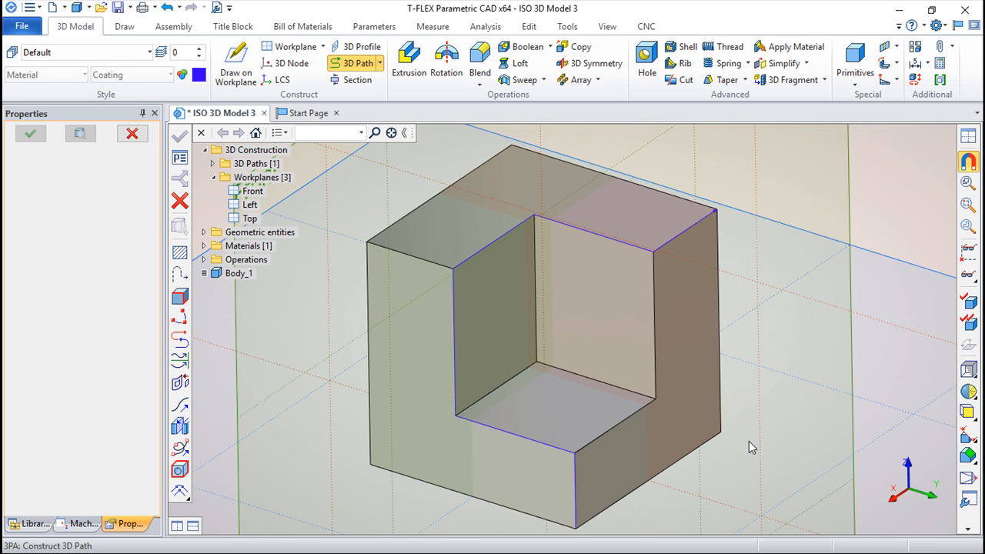
scroll(749, 445, down, 1)
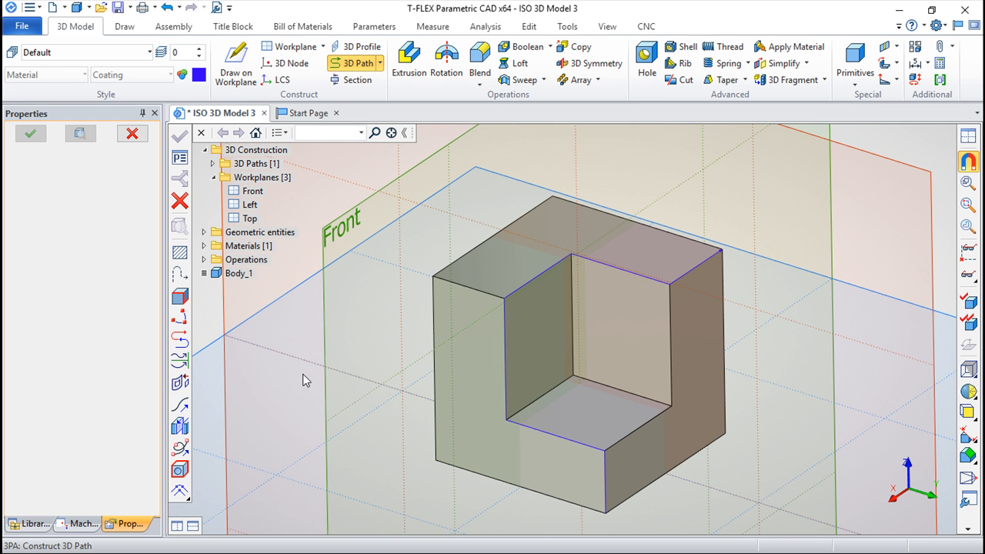
- Undo the edge-based 3D path, the Boolean subtraction and both box primitives
scroll(441, 359, down, 3)
scroll(485, 357, up, 1)
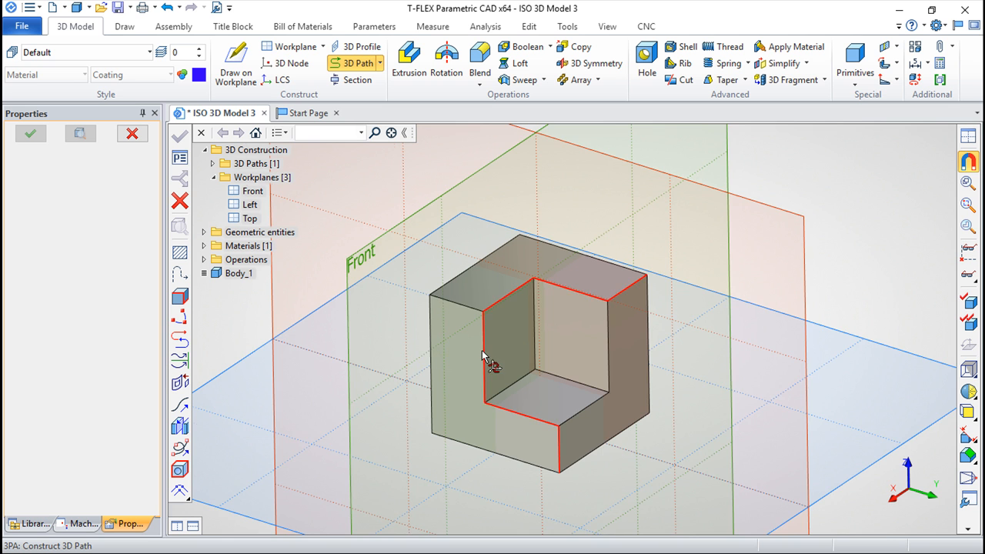
scroll(485, 358, up, 2)
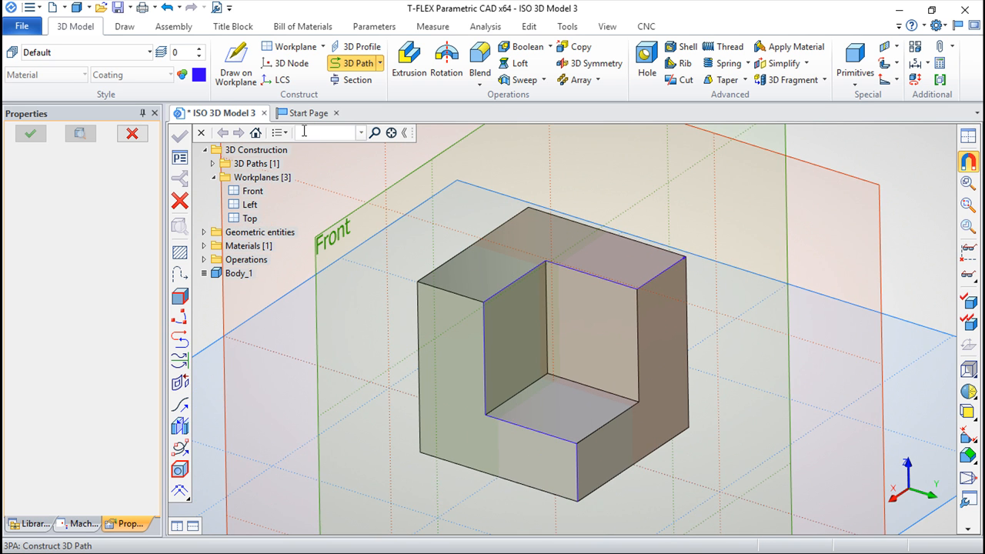
click(166, 8)
click(167, 9)
scroll(508, 231, down, 3)
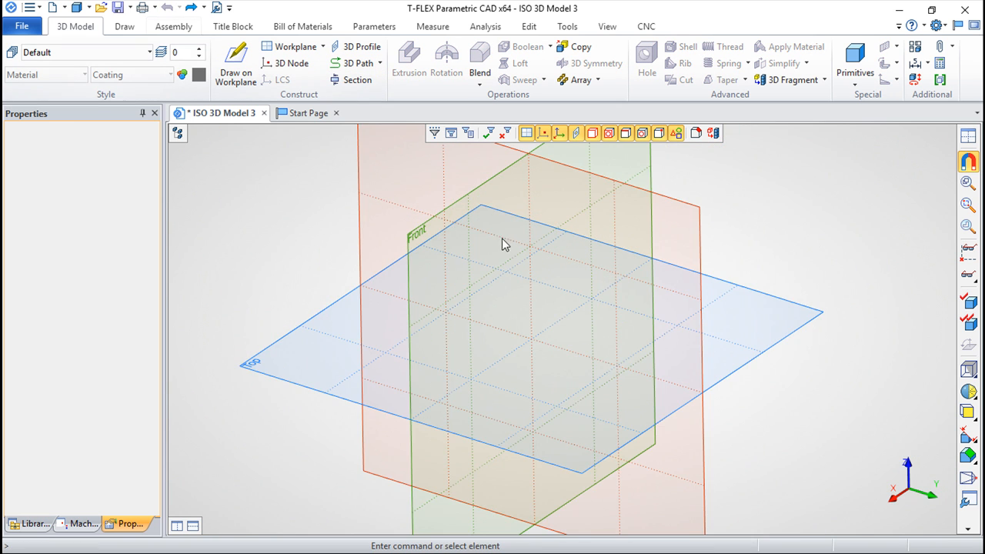
- Sketch an open wavy spline through five nodes on the Top workplane, with its first crest at about Y 128
right_drag(607, 418, 628, 391)
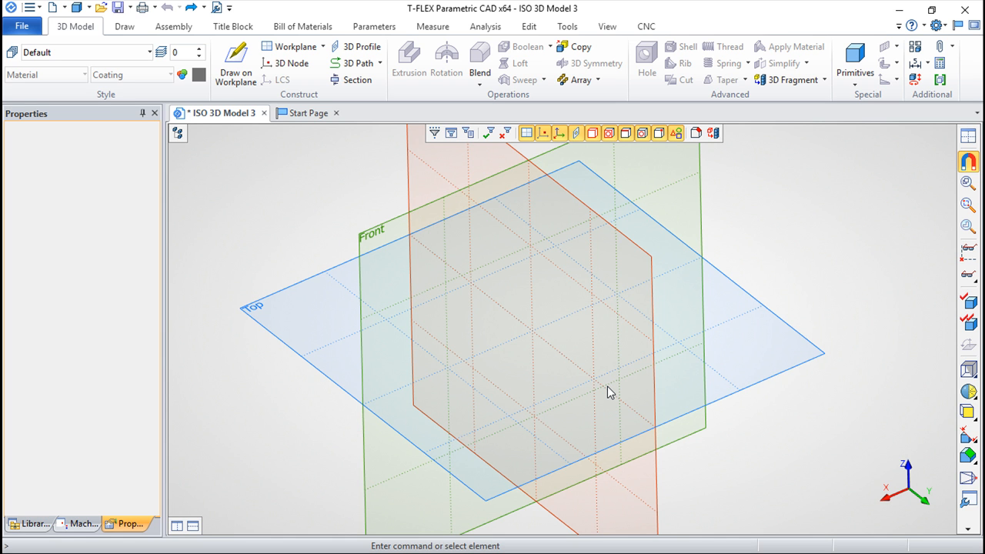
right_drag(600, 359, 543, 237)
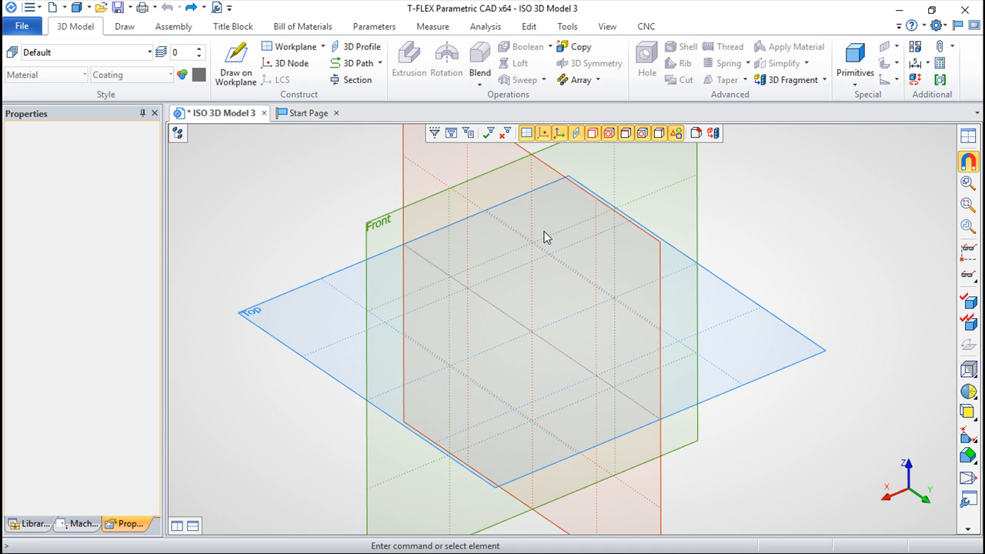
right_click(299, 360)
click(354, 34)
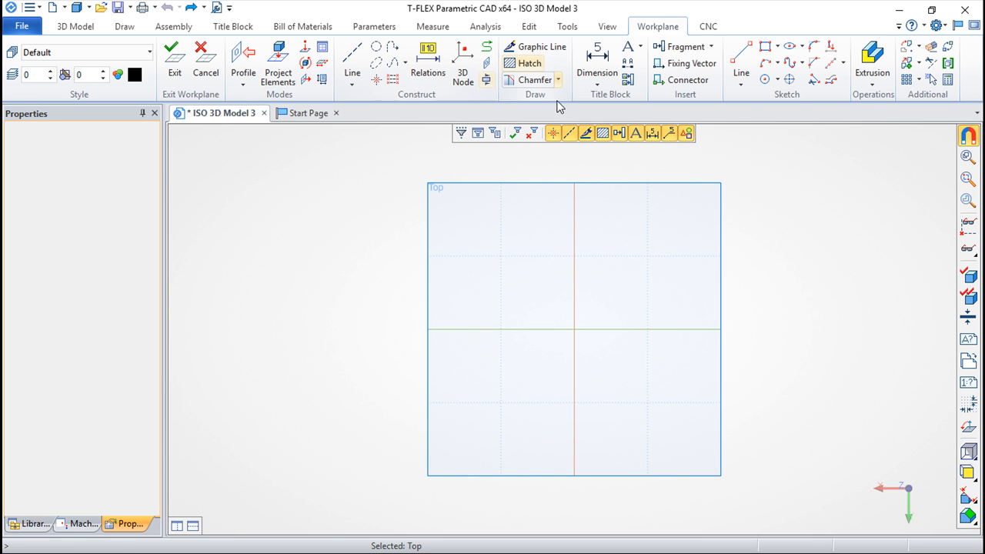
click(789, 65)
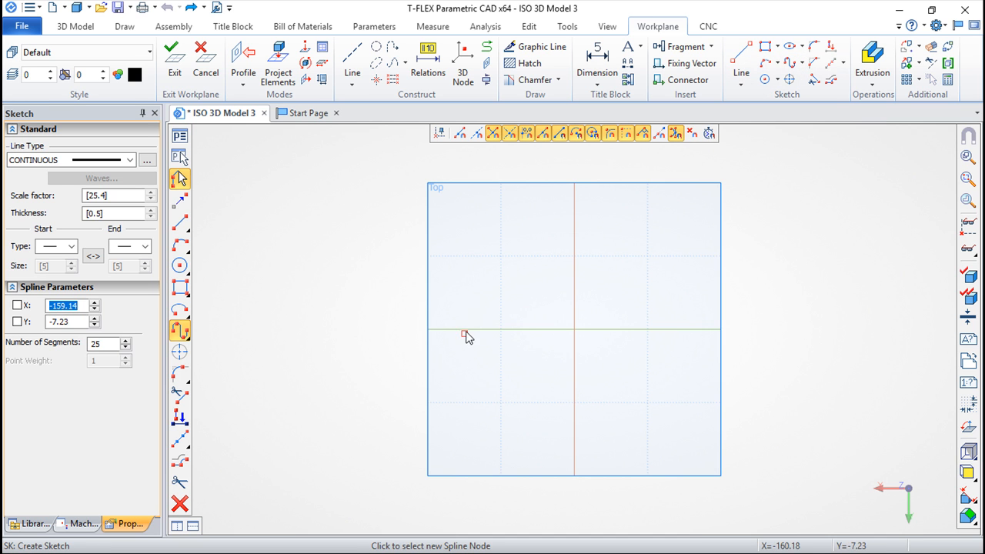
click(468, 306)
click(522, 240)
click(595, 298)
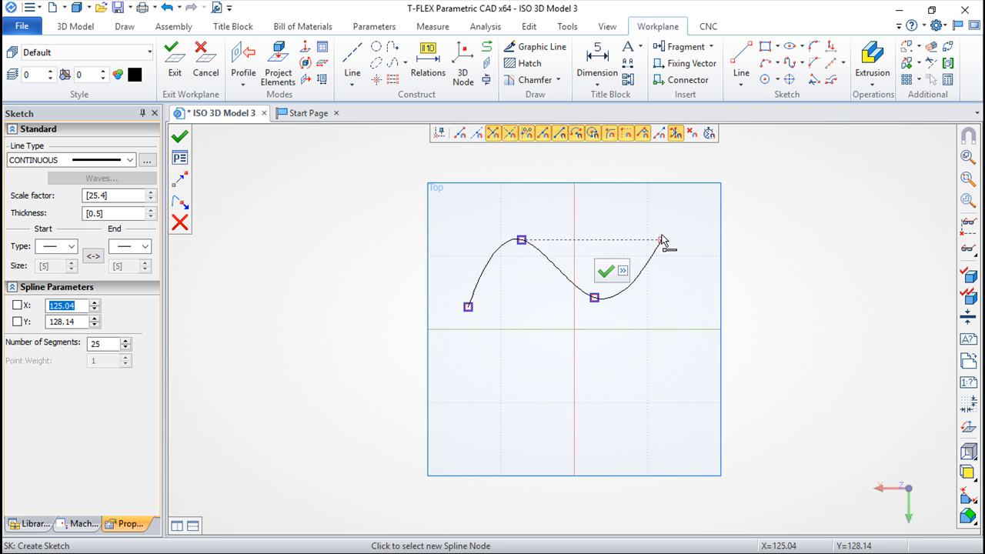
click(655, 231)
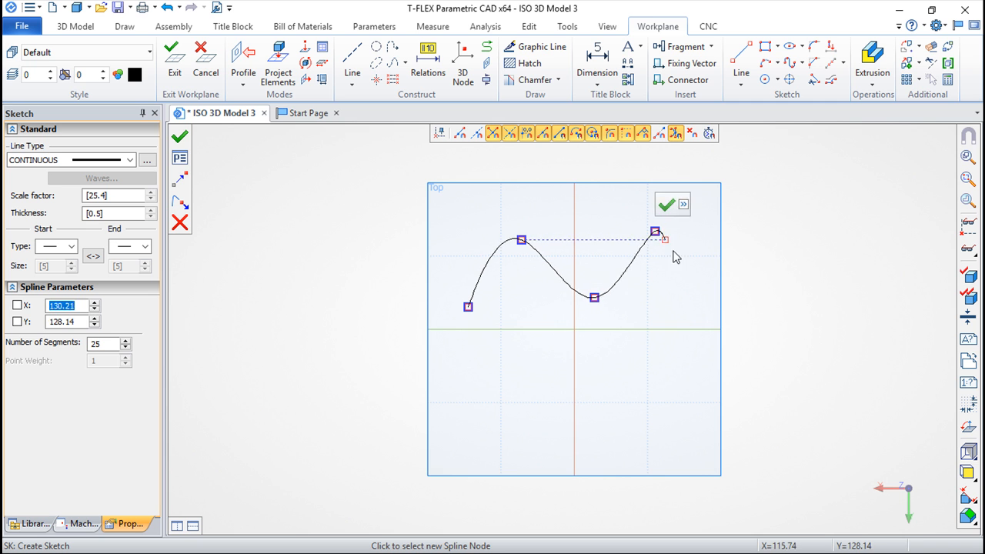
click(728, 298)
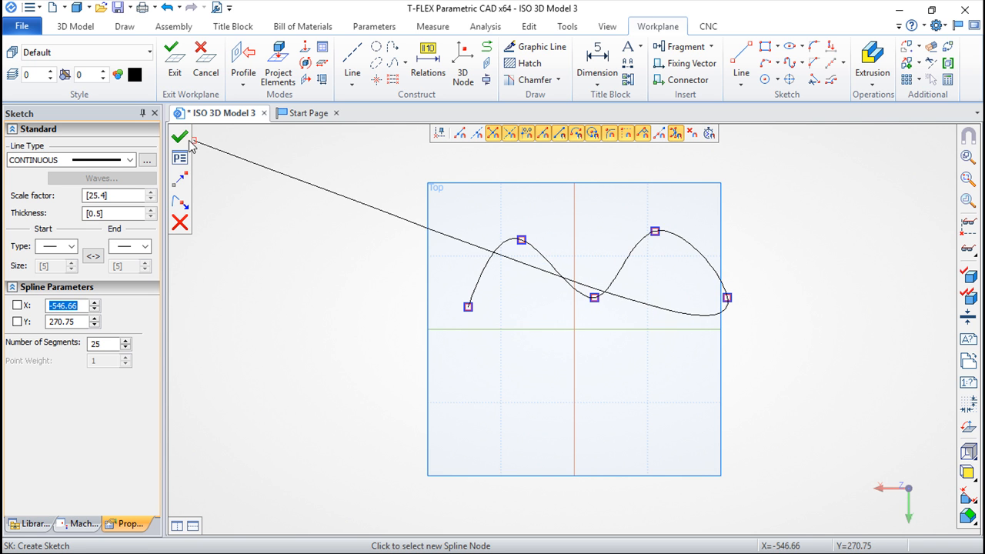
click(180, 136)
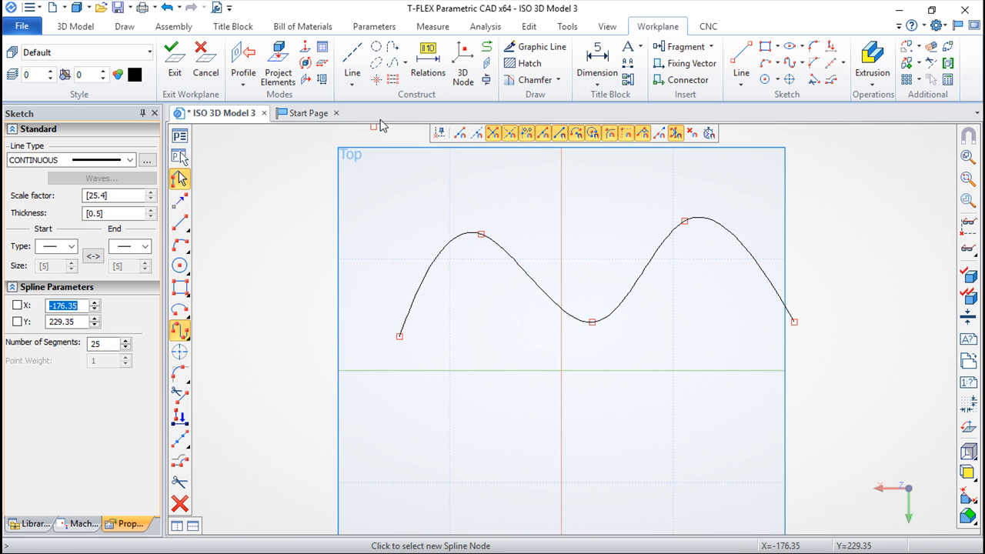
- Create two 3D nodes on the Top workplane, one at the origin and one at X 100, and finish the workplane drawing
click(465, 63)
click(465, 62)
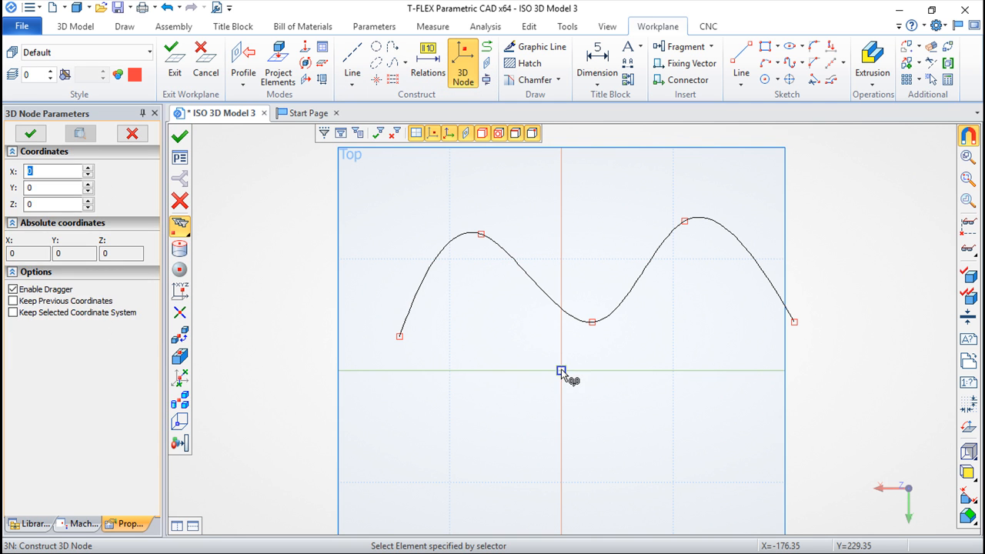
click(561, 371)
click(180, 137)
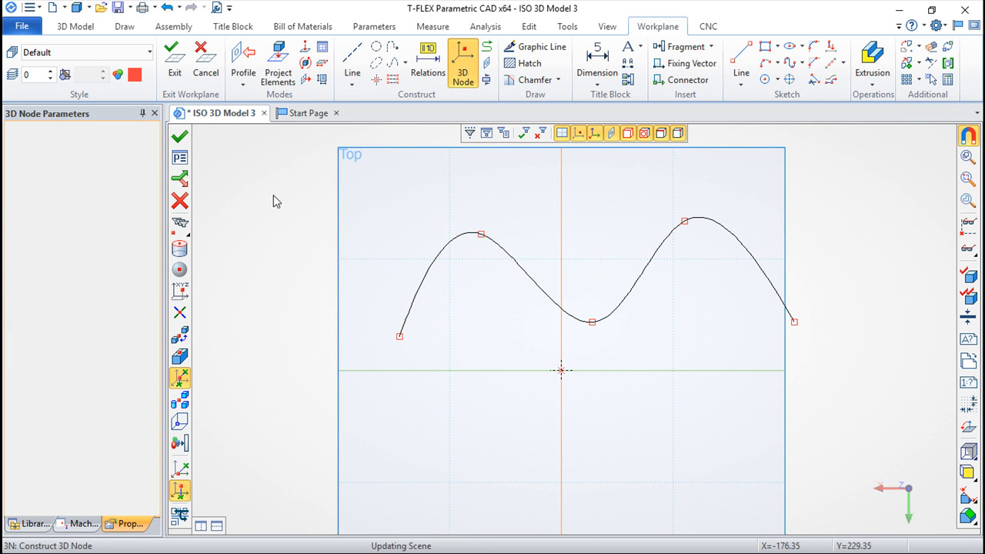
text(100)
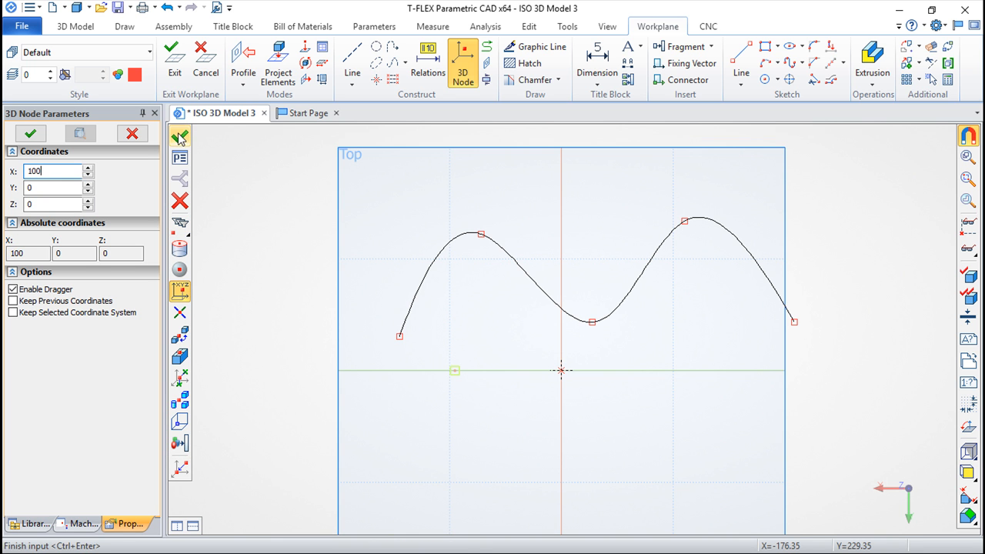
click(180, 137)
click(175, 61)
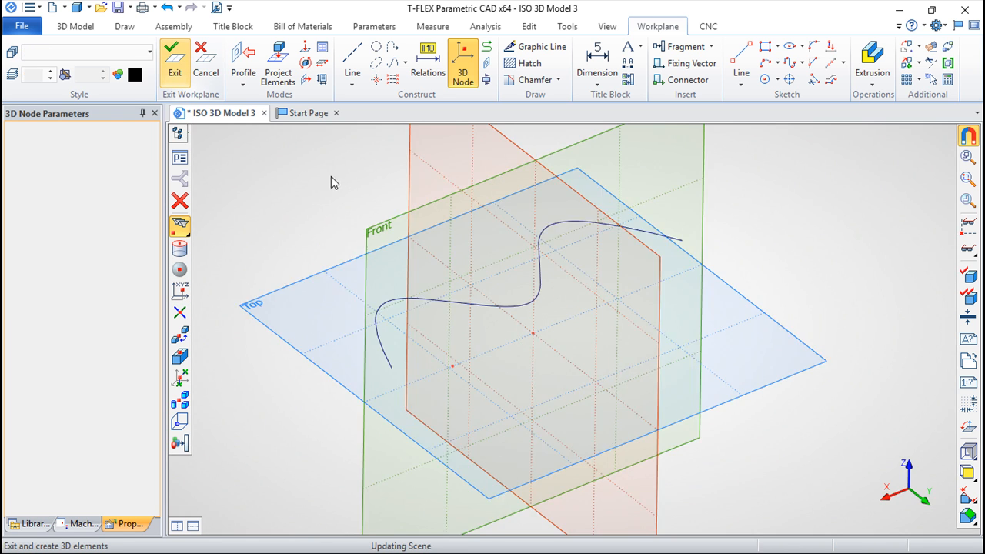
- Rotate the spline profile 360° about the axis through the two 3D nodes to make a surface body
click(446, 60)
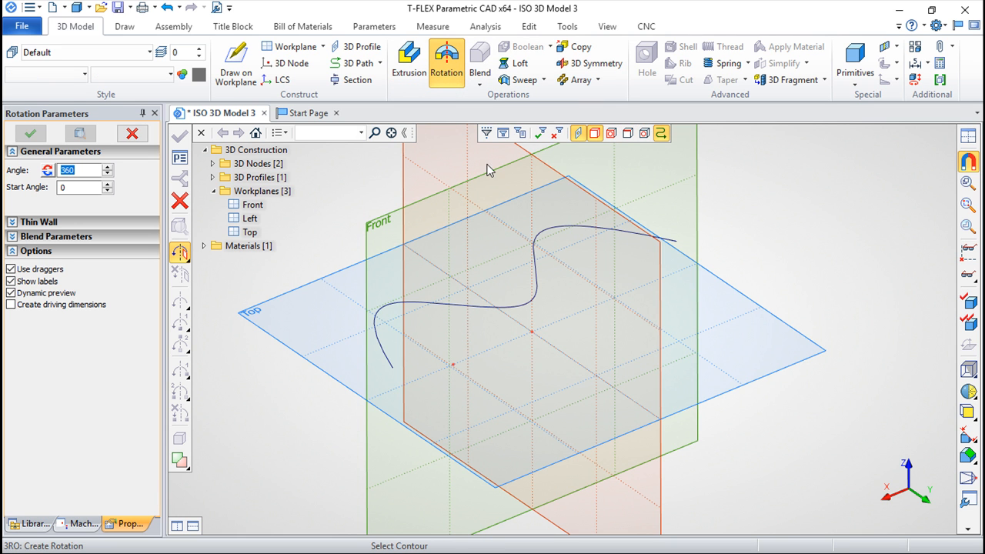
click(450, 317)
click(530, 334)
click(455, 366)
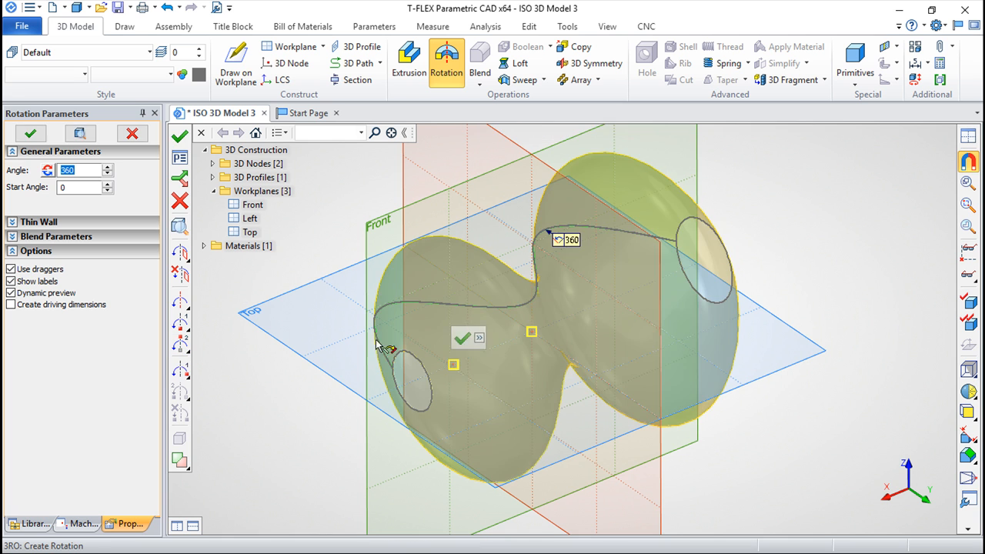
key(ctrl+Return)
- Construct a 3D path from the upper outline of the revolved surface body, using the Front workplane as the direction
middle_drag(475, 293, 739, 292)
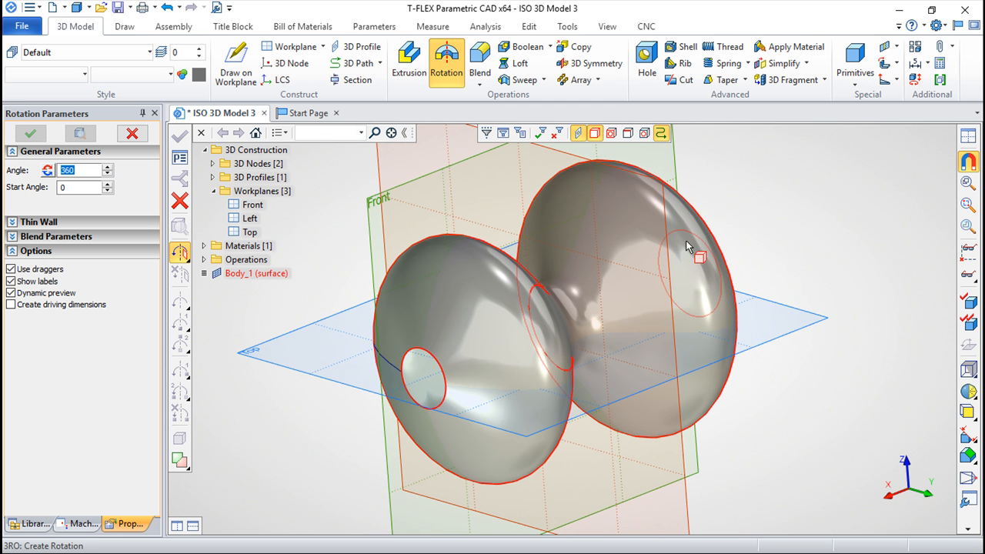
click(356, 66)
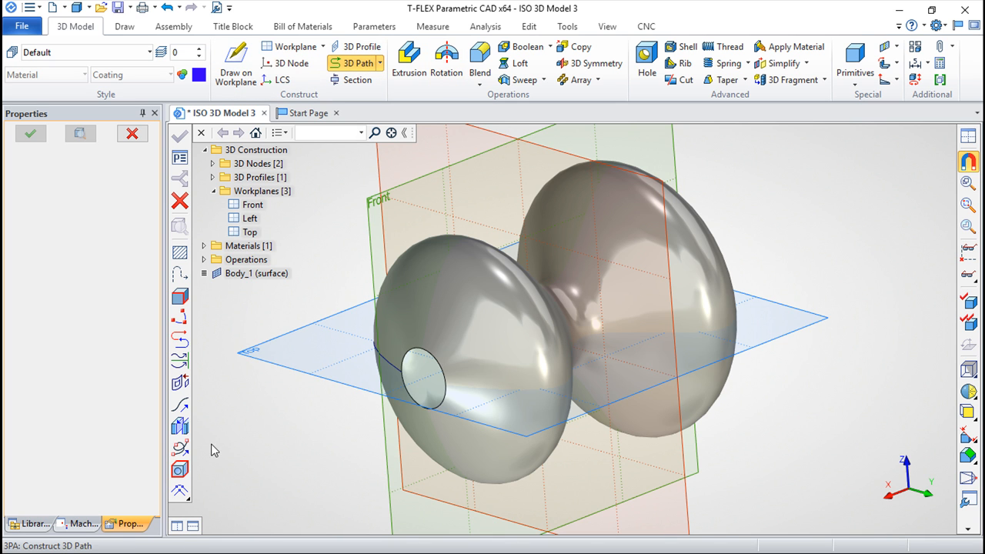
click(178, 471)
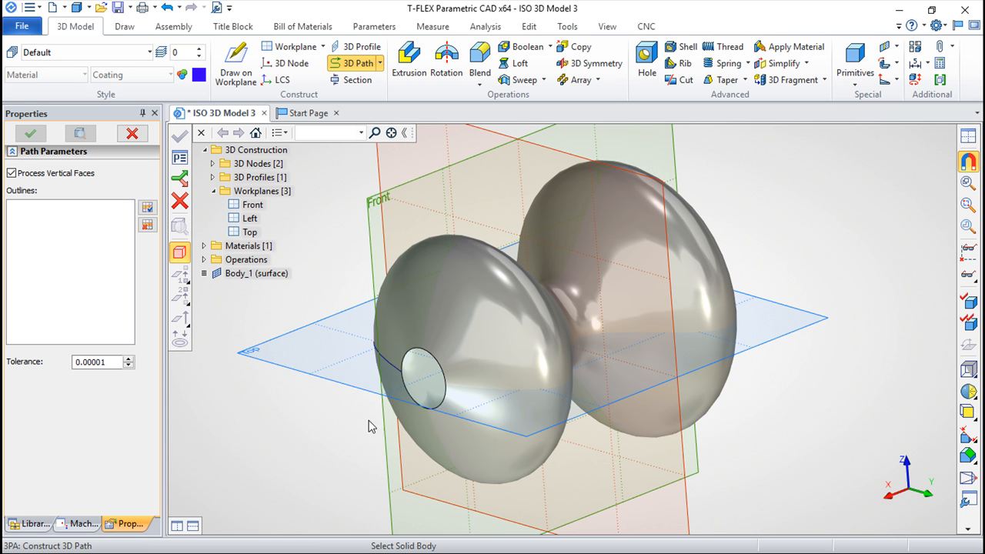
scroll(855, 248, down, 2)
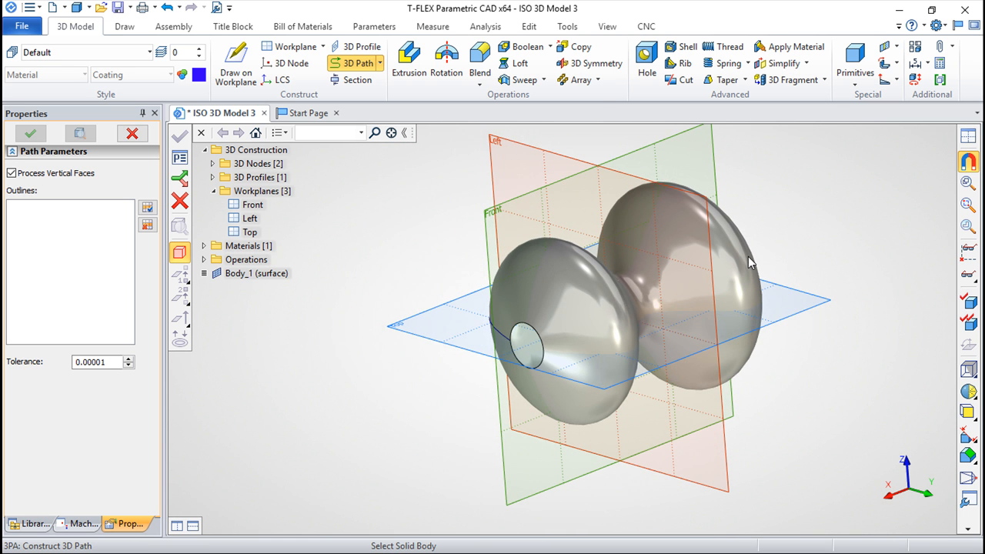
click(553, 283)
right_drag(920, 223, 868, 272)
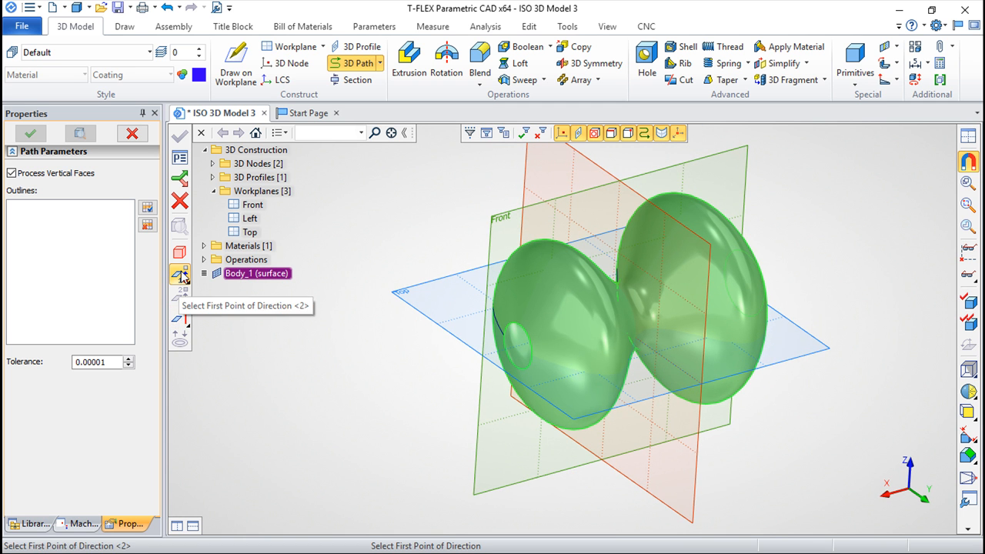
click(182, 324)
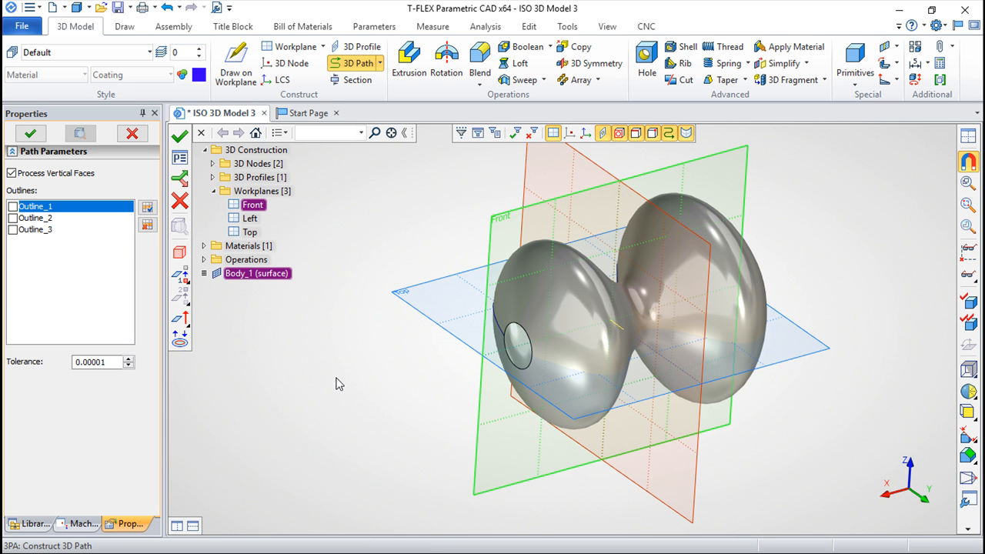
right_drag(308, 416, 336, 418)
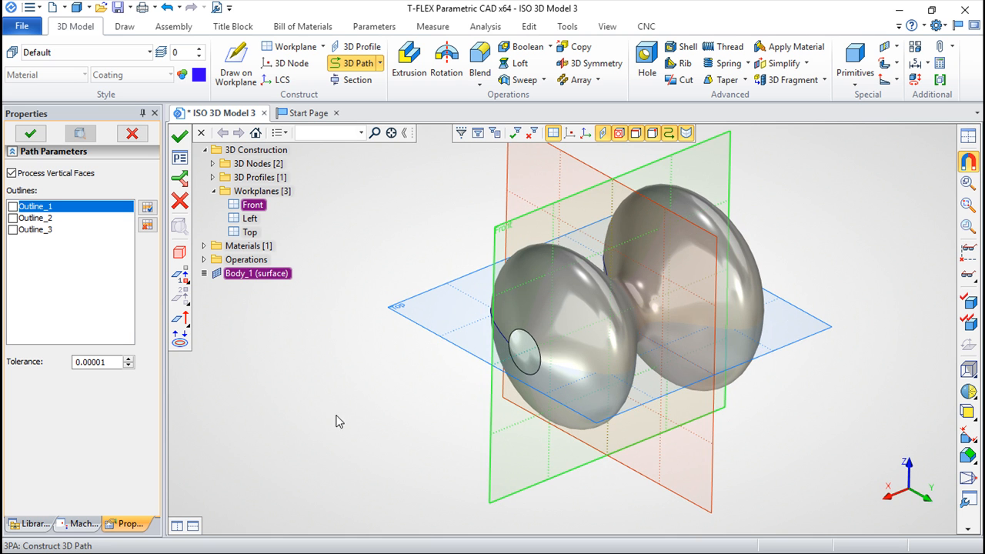
click(180, 136)
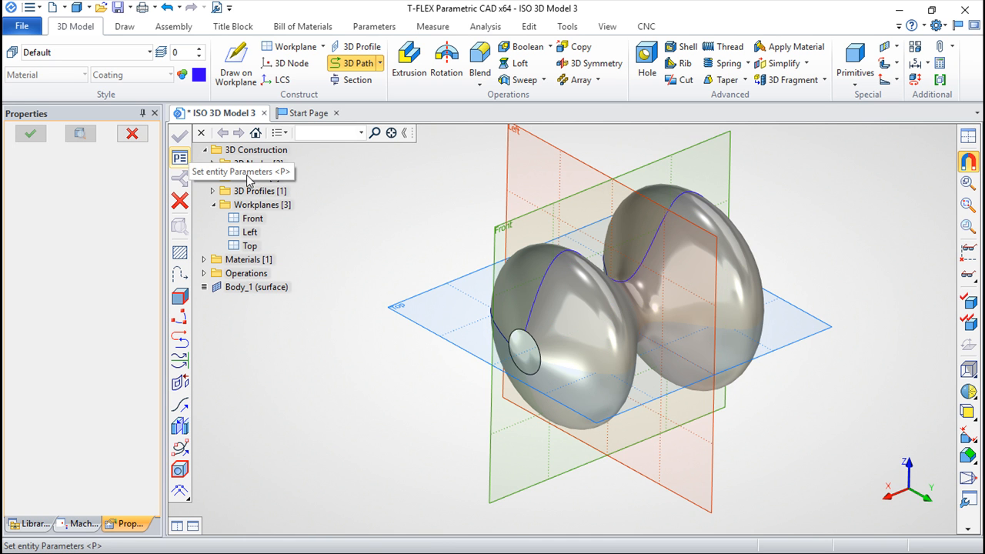
key(Escape)
- Construct a second 3D path as an offset to the outline path, with distance 40 and angle 0
right_drag(797, 449, 620, 412)
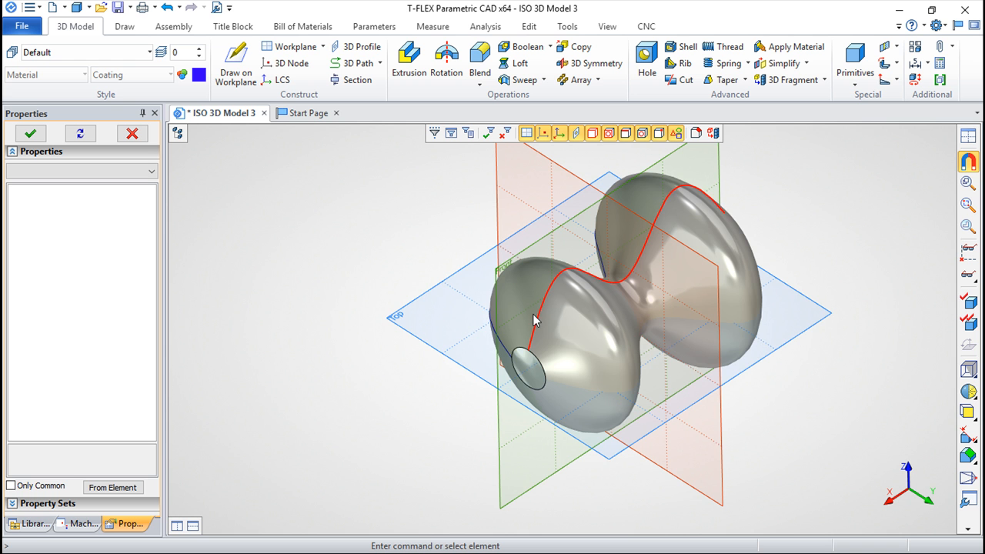
scroll(589, 316, up, 3)
right_drag(362, 282, 483, 339)
key(Home)
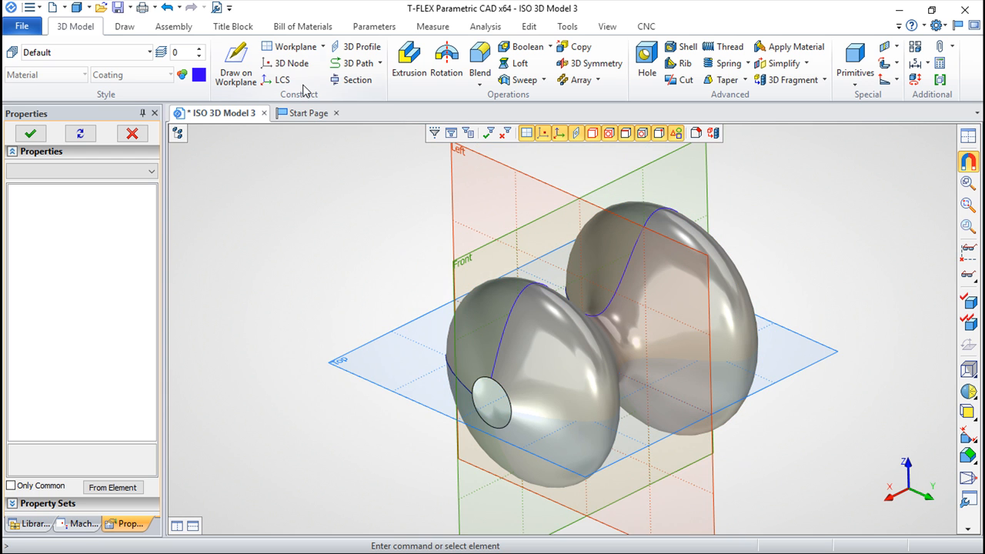
click(357, 64)
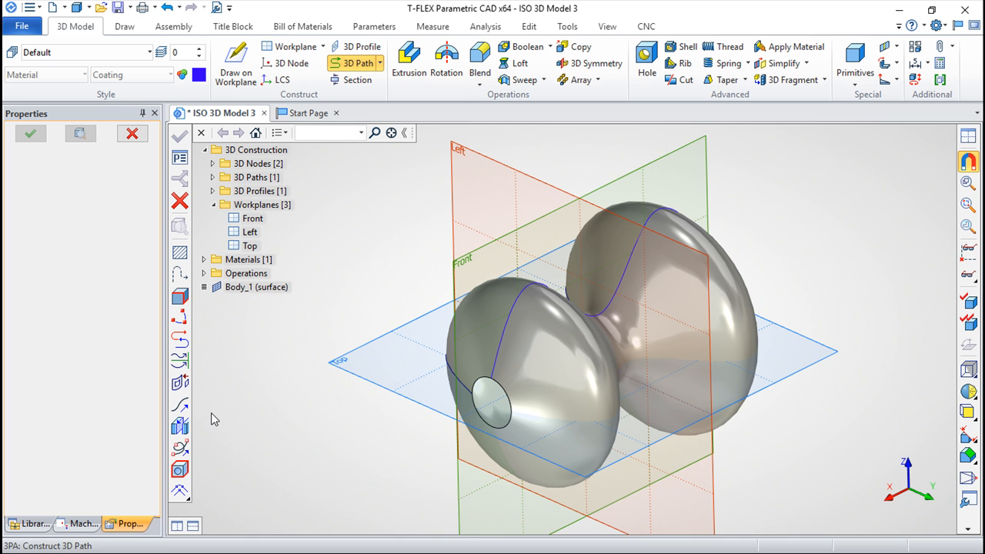
click(180, 491)
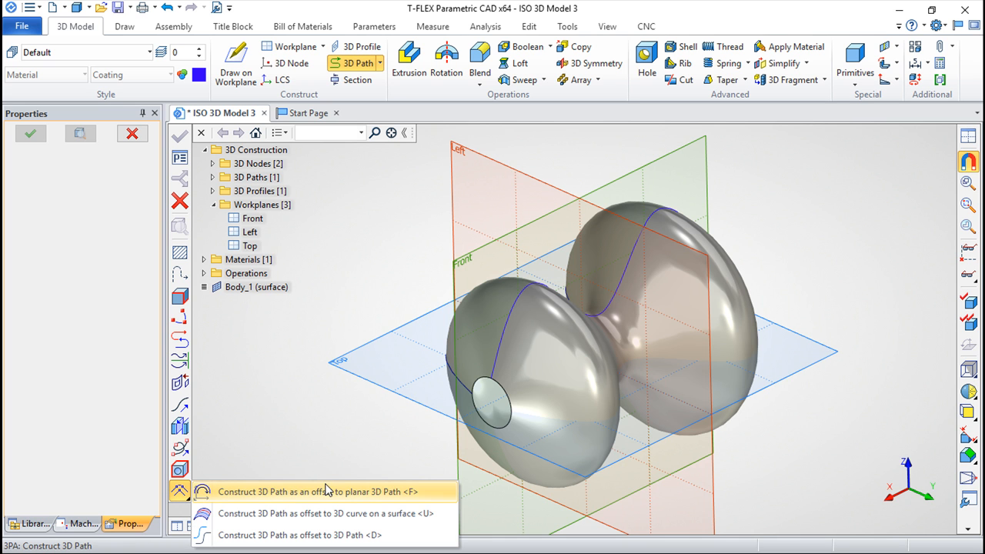
click(305, 535)
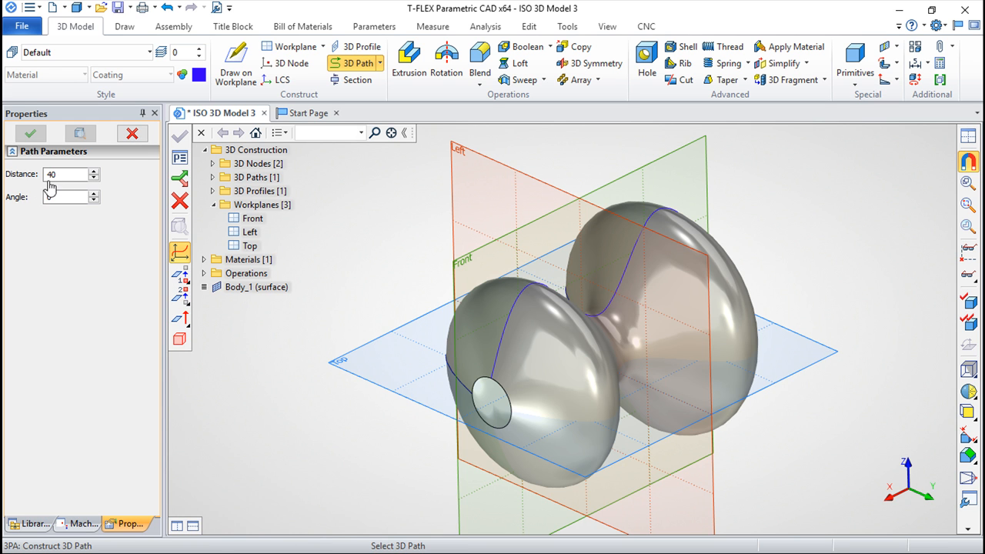
click(502, 332)
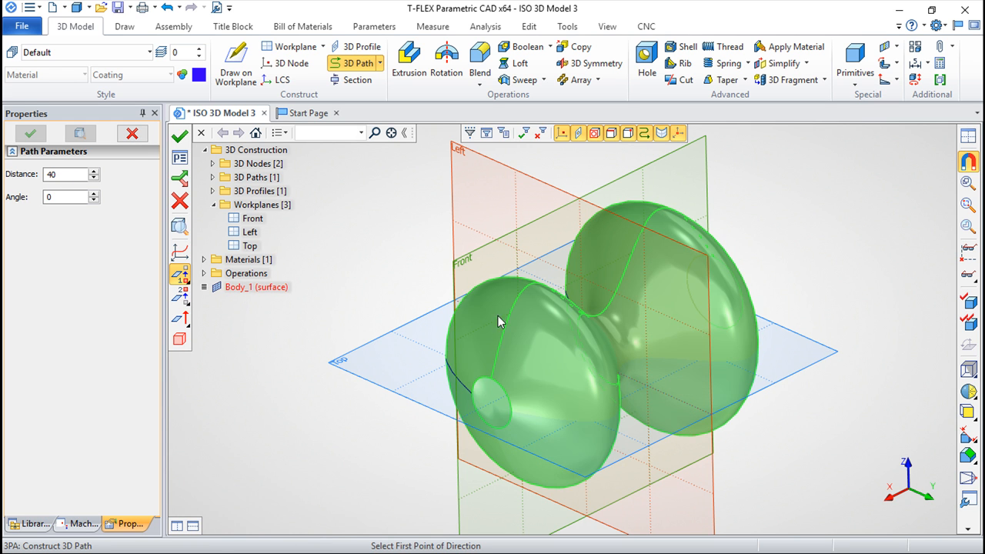
click(180, 136)
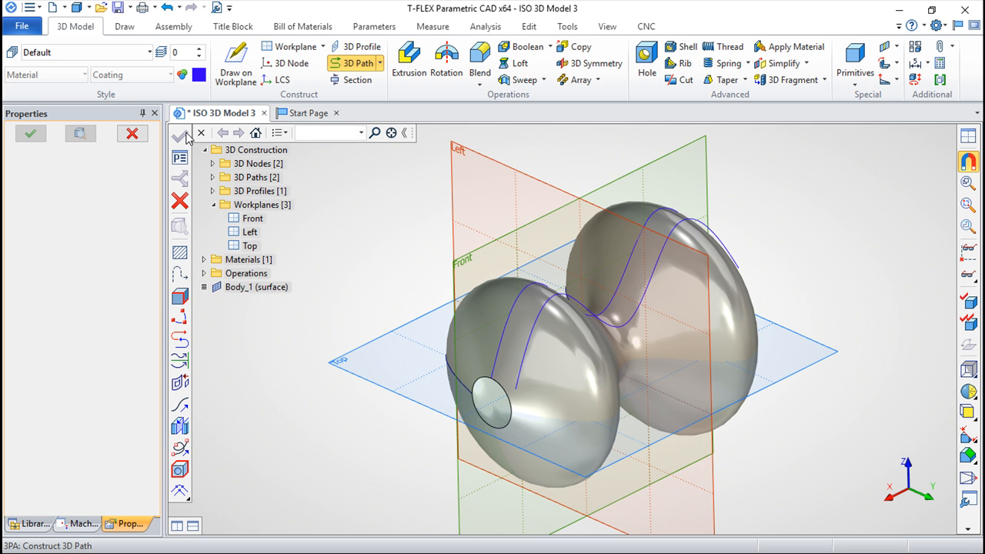
- Construct a third 3D path as an offset of the outline path along the revolved surface, with constant offset 40
right_drag(372, 282, 531, 350)
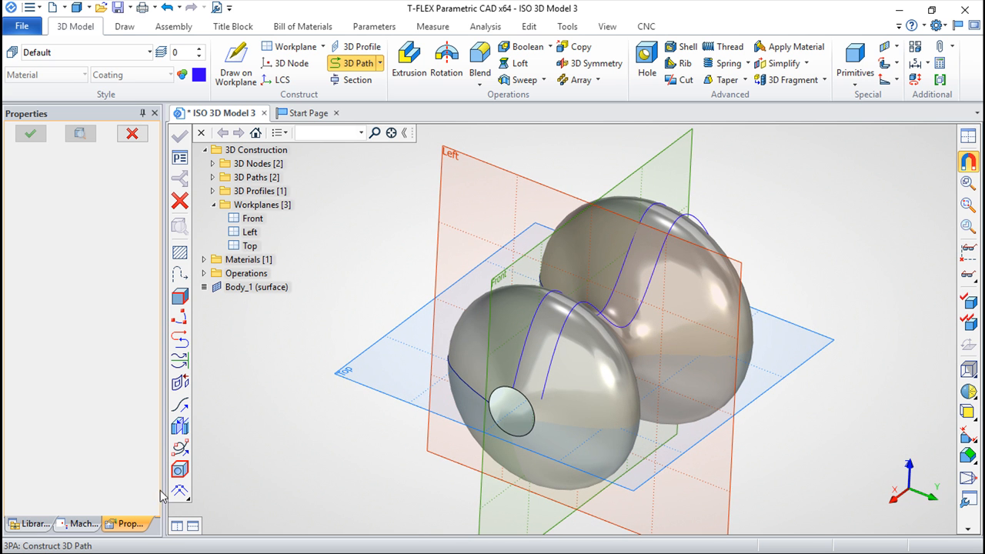
click(189, 498)
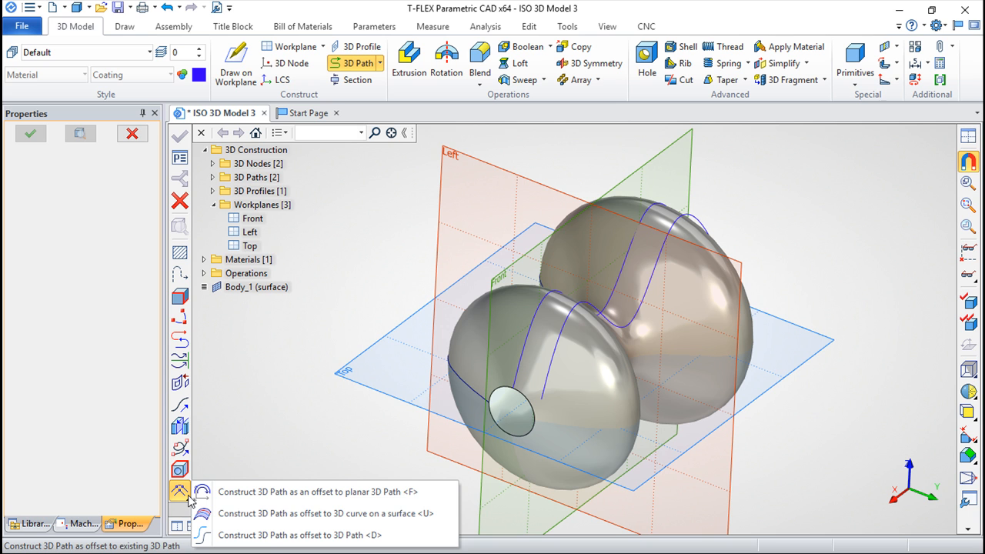
click(278, 513)
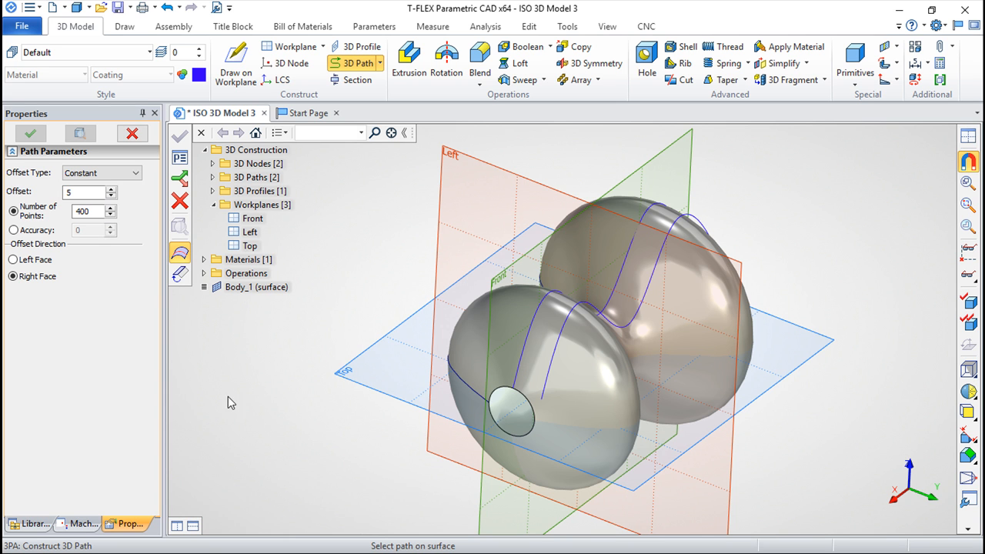
double_click(76, 194)
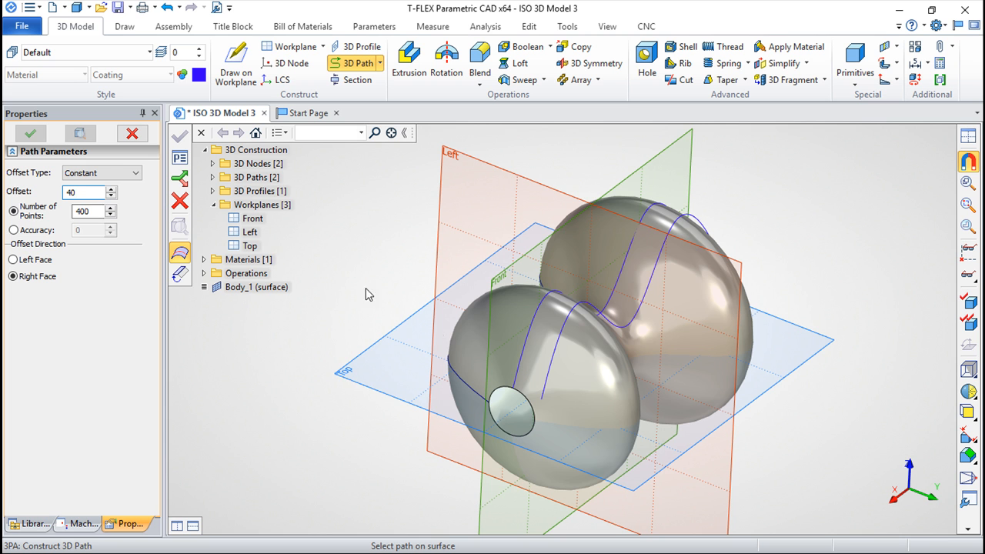
click(530, 320)
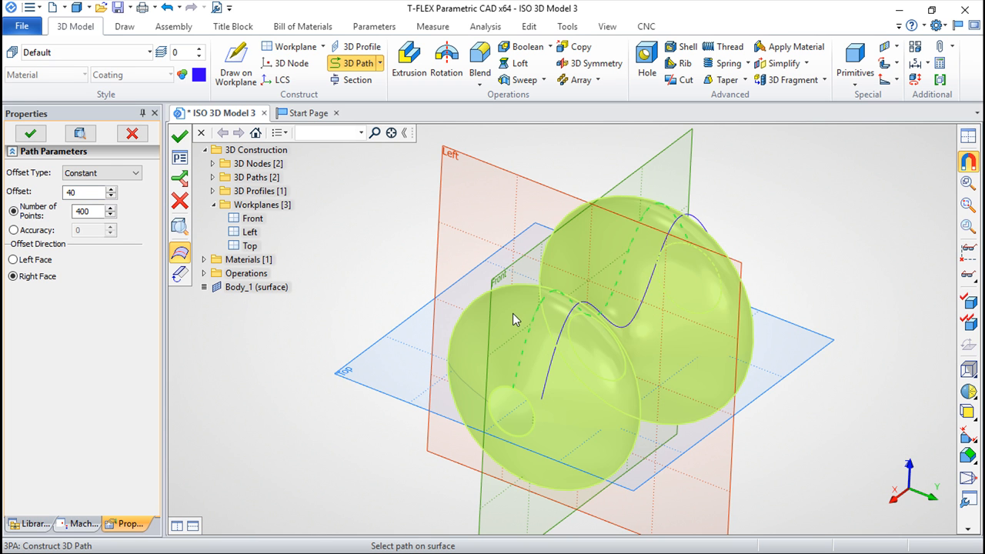
click(179, 136)
- Examine the three 3D paths on the revolved surface body from several sides
right_drag(454, 323, 589, 285)
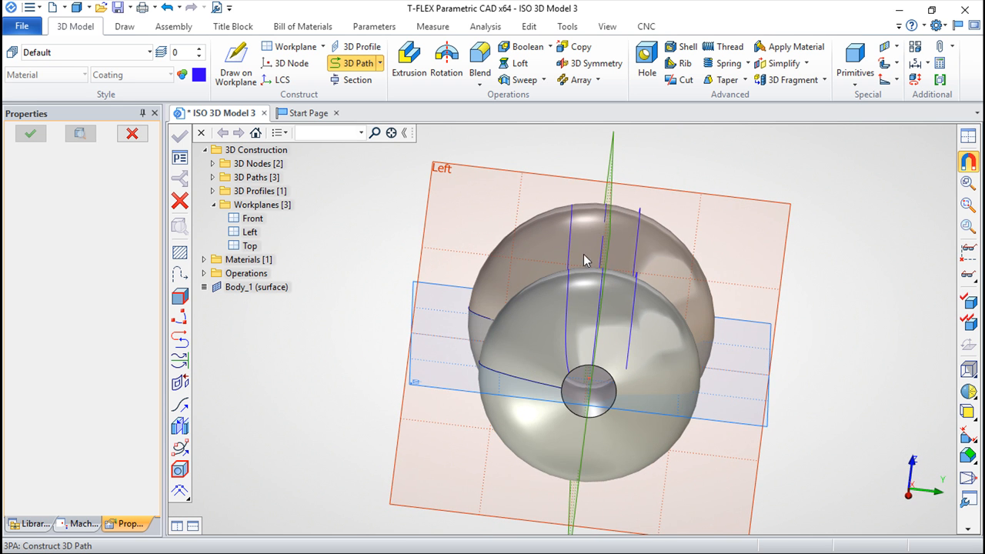
right_drag(651, 335, 524, 364)
right_drag(624, 369, 669, 427)
click(477, 241)
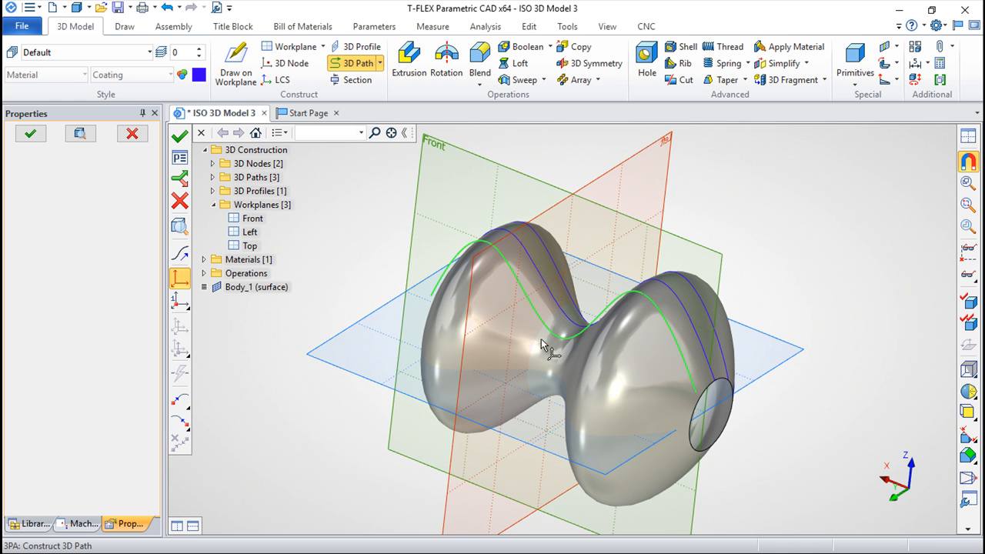
middle_drag(697, 297, 712, 382)
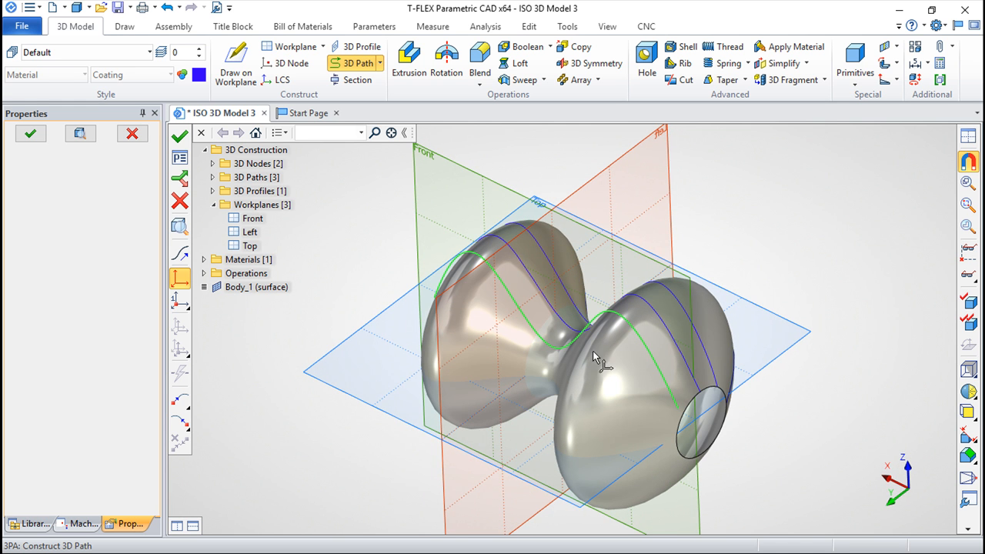
middle_drag(548, 336, 696, 441)
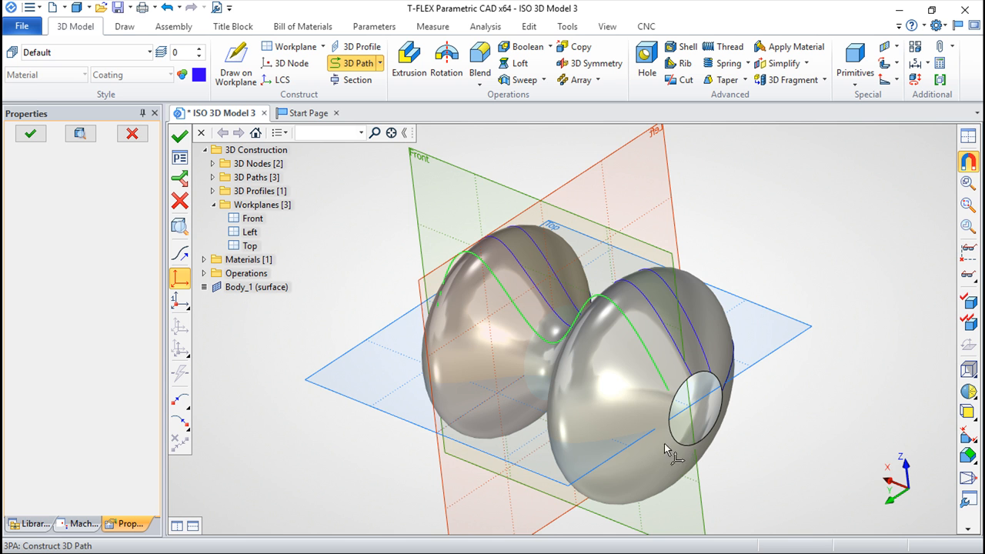
middle_drag(428, 394, 737, 295)
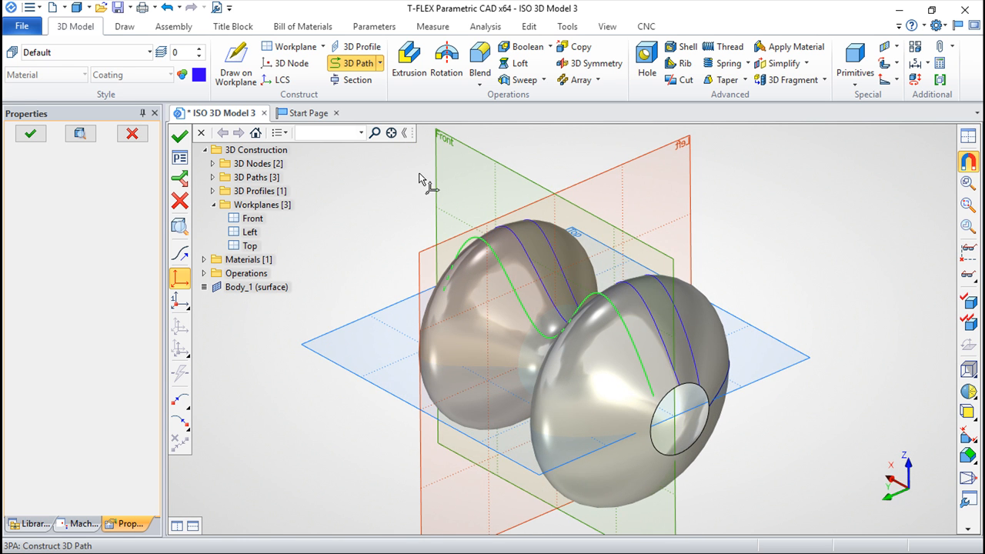
- Construct a workplane between the Front and Top workplanes with factor 0.5
click(289, 46)
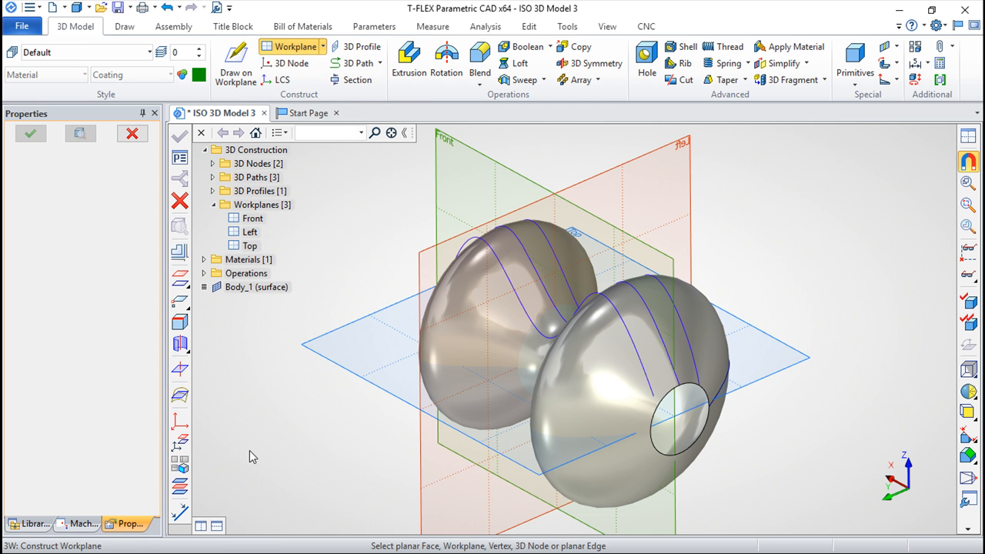
click(179, 487)
click(492, 166)
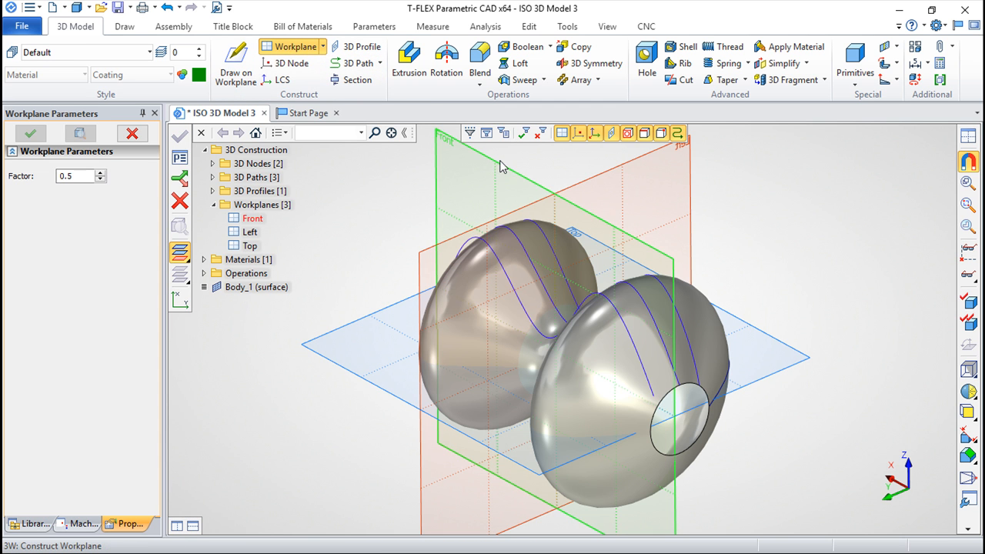
click(797, 353)
middle_drag(830, 387, 730, 363)
click(805, 322)
middle_drag(731, 294, 774, 346)
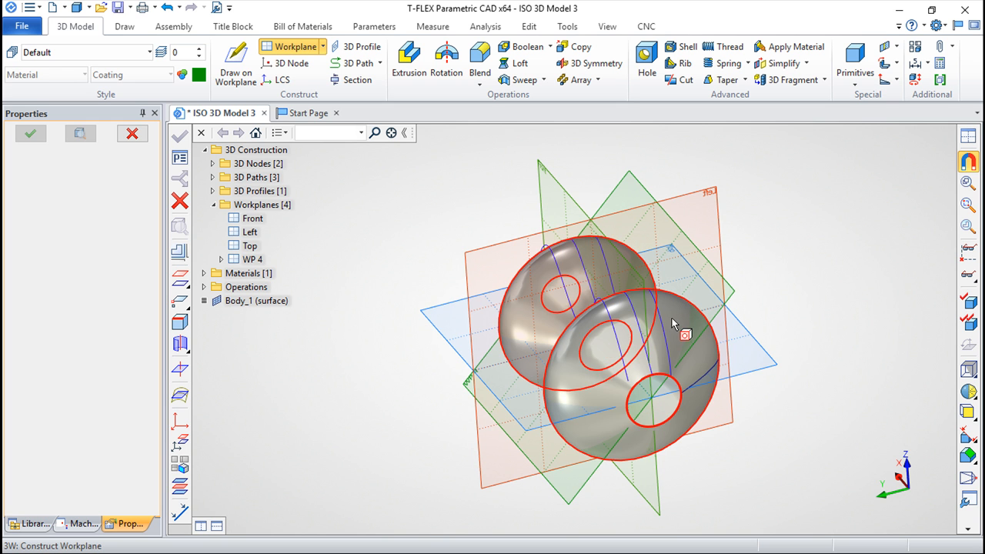
- Try to construct a 3D path from the intersection of the new angled workplane with the revolved surface body
click(355, 64)
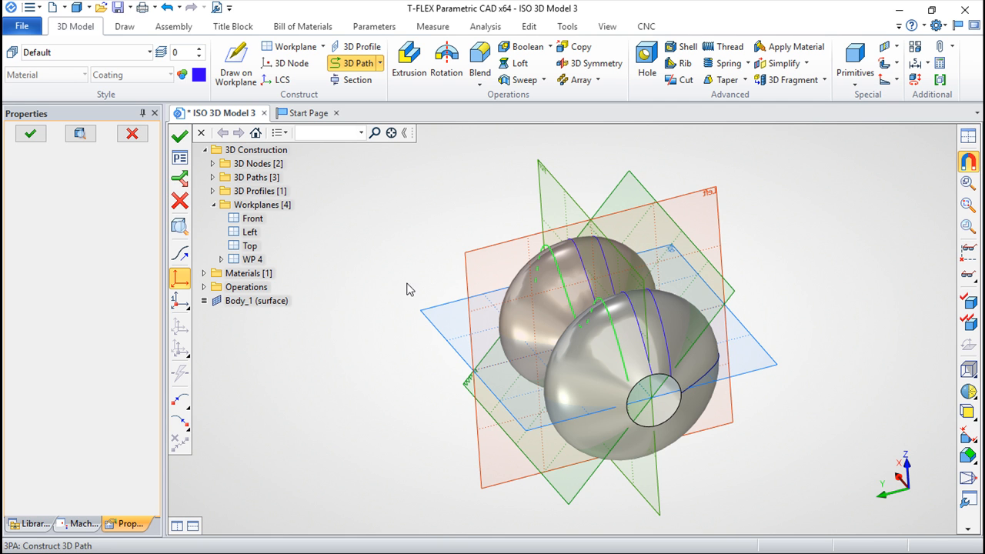
click(350, 79)
click(356, 63)
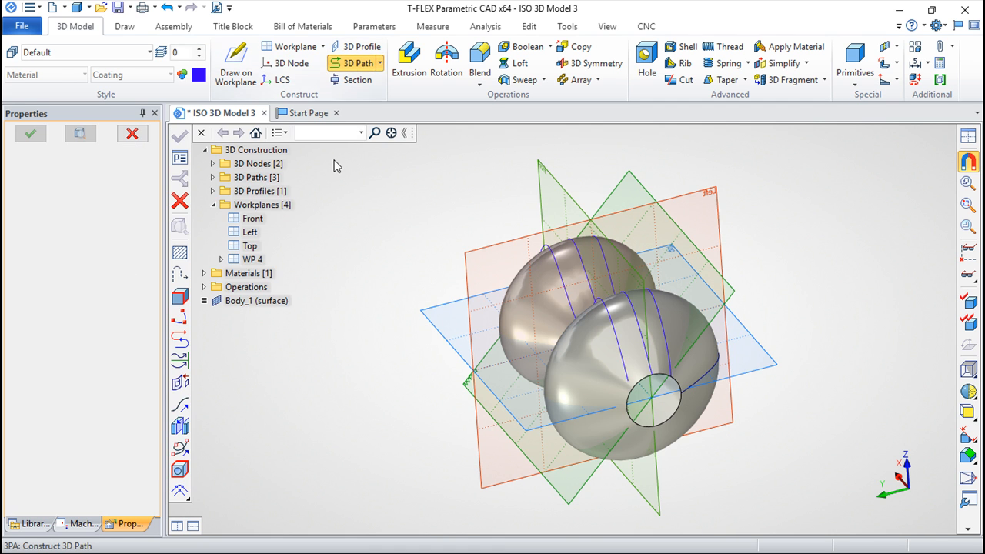
click(180, 426)
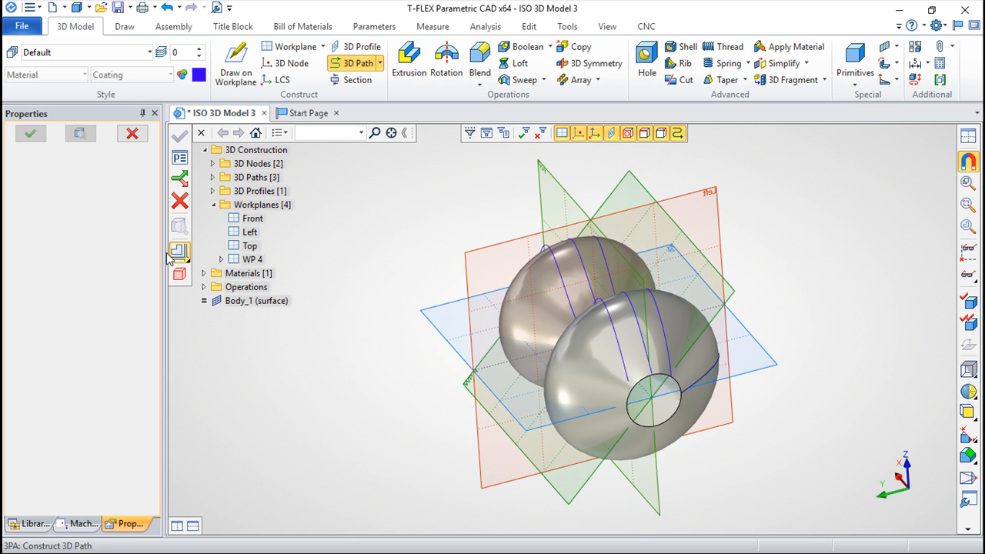
right_drag(829, 347, 740, 284)
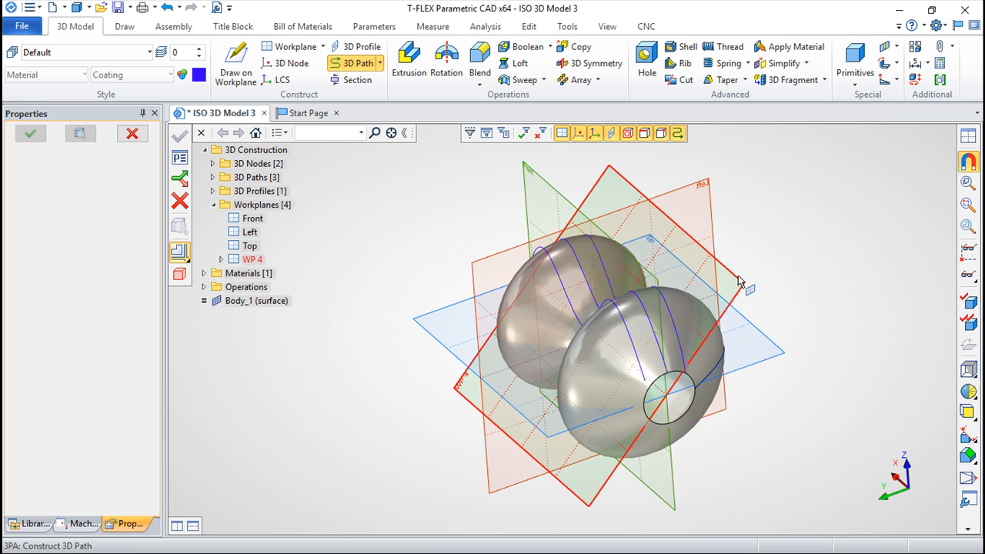
click(742, 285)
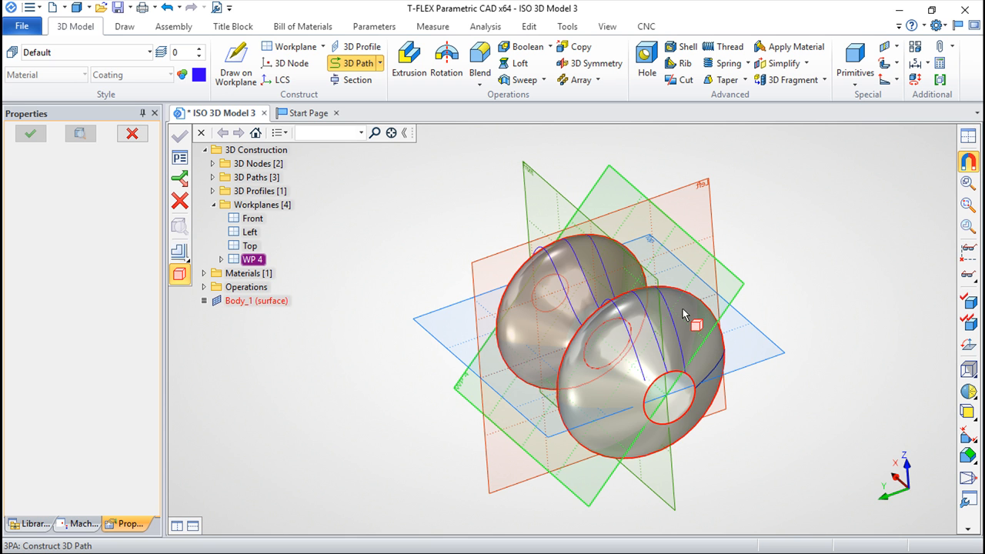
click(715, 330)
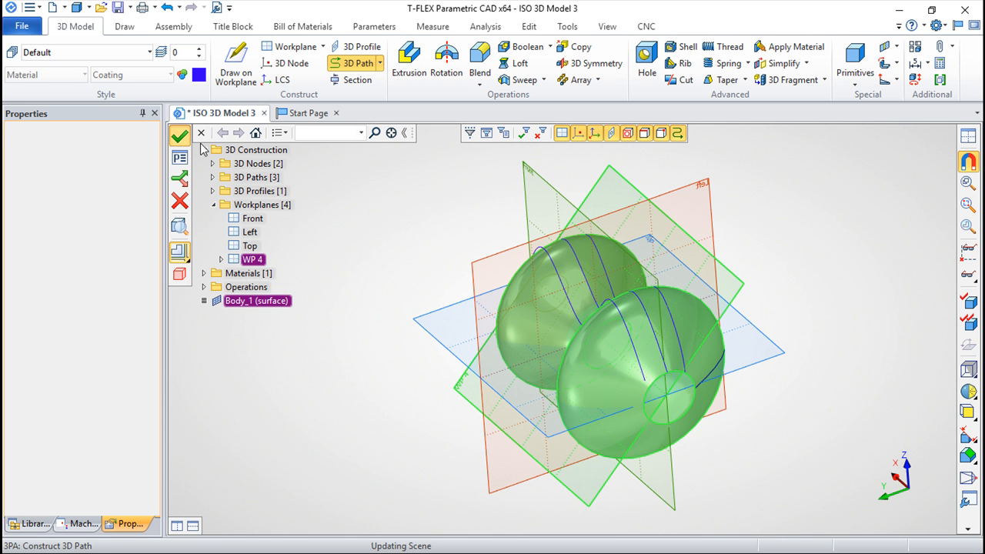
click(179, 135)
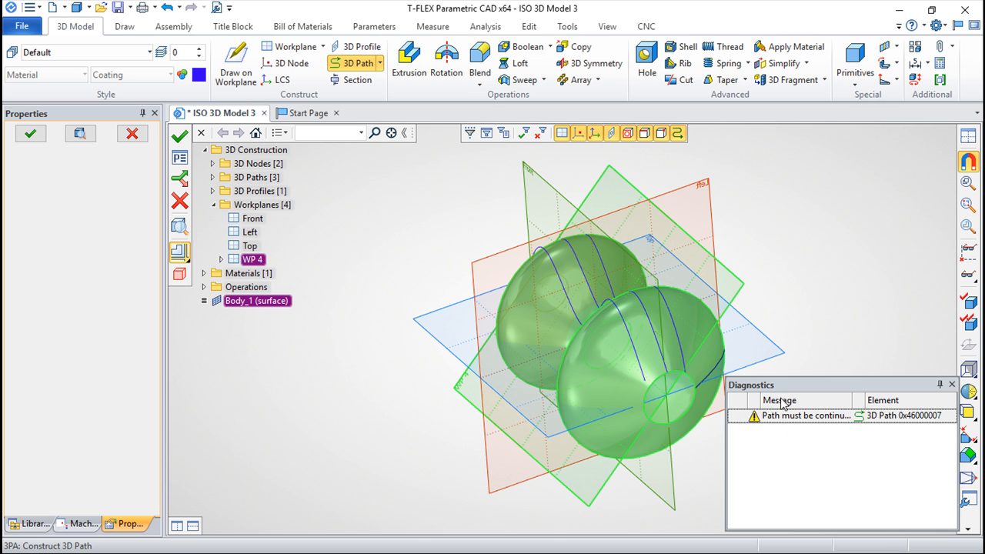
key(Escape)
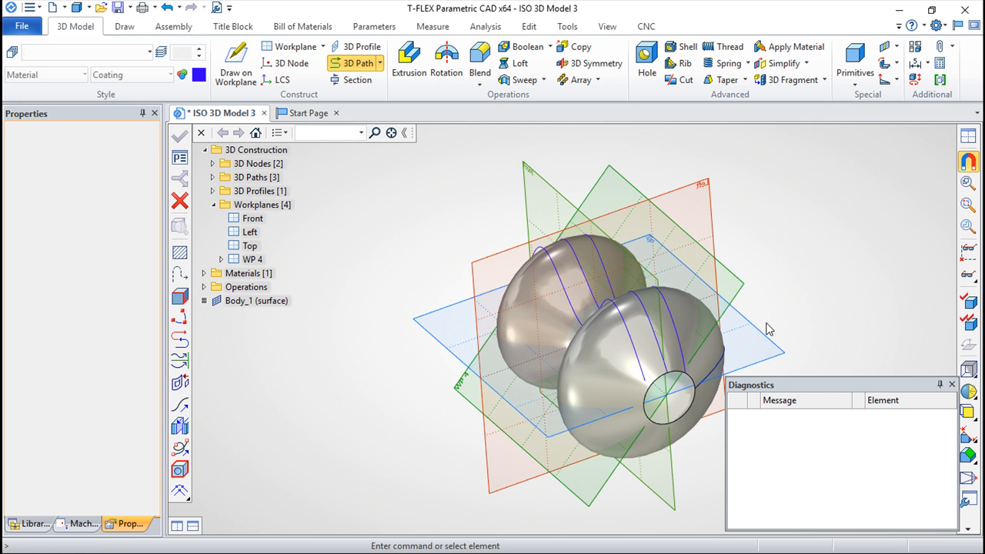
key(Escape)
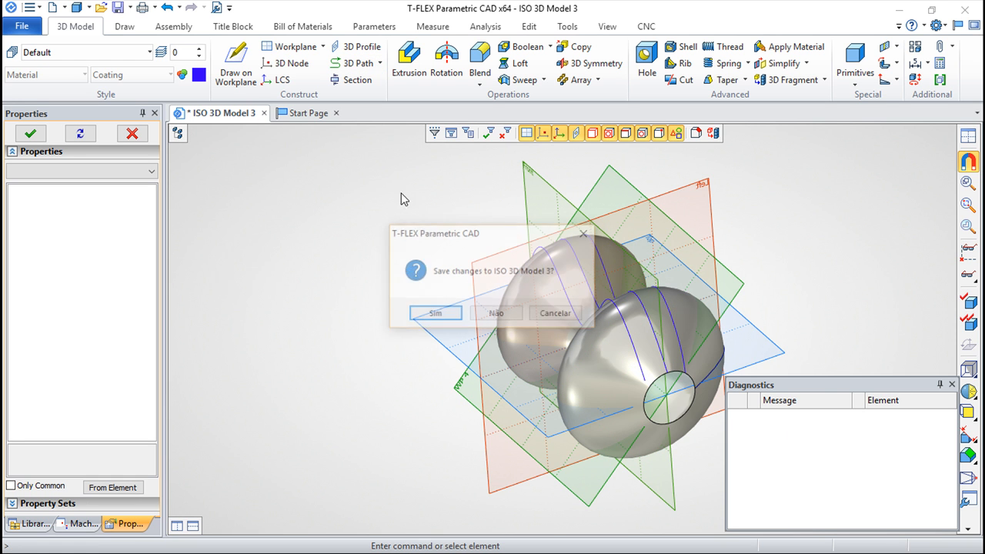
- Discard the changes to the current model and start a new 3D model with the Diagnostics window closed
click(497, 315)
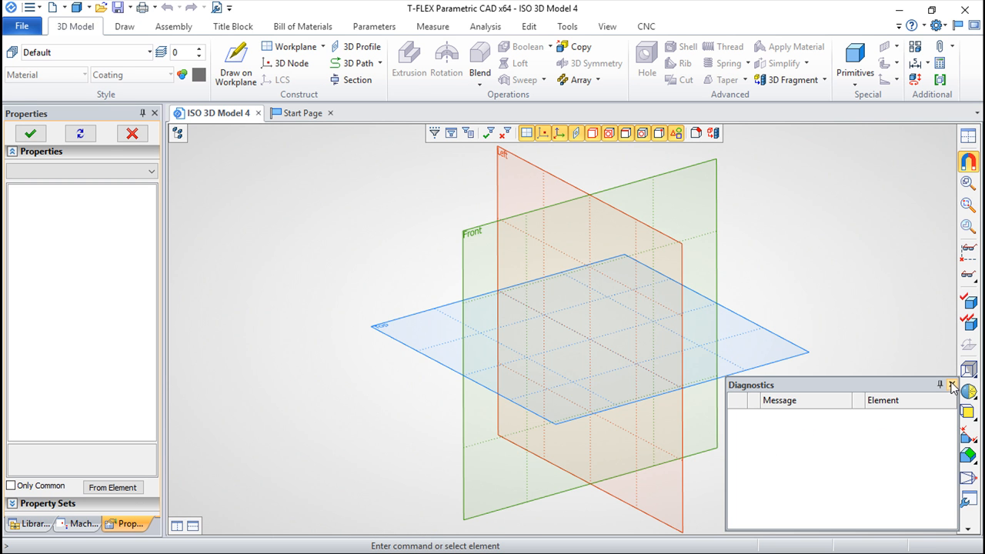
click(953, 386)
right_drag(631, 442, 719, 464)
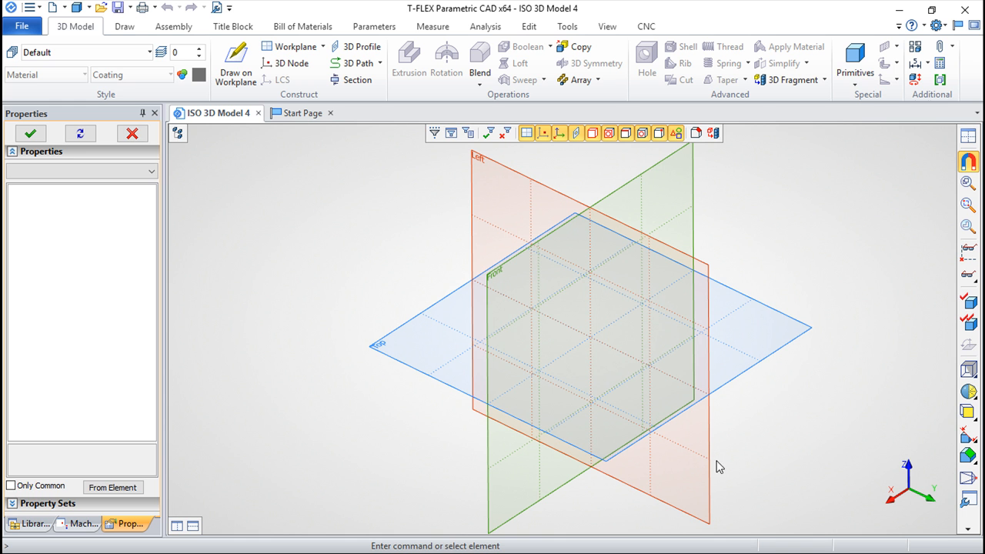
- Create two 100 × 100 × 100 boxes, the second shifted diagonally so that it partly overlaps the first
click(845, 75)
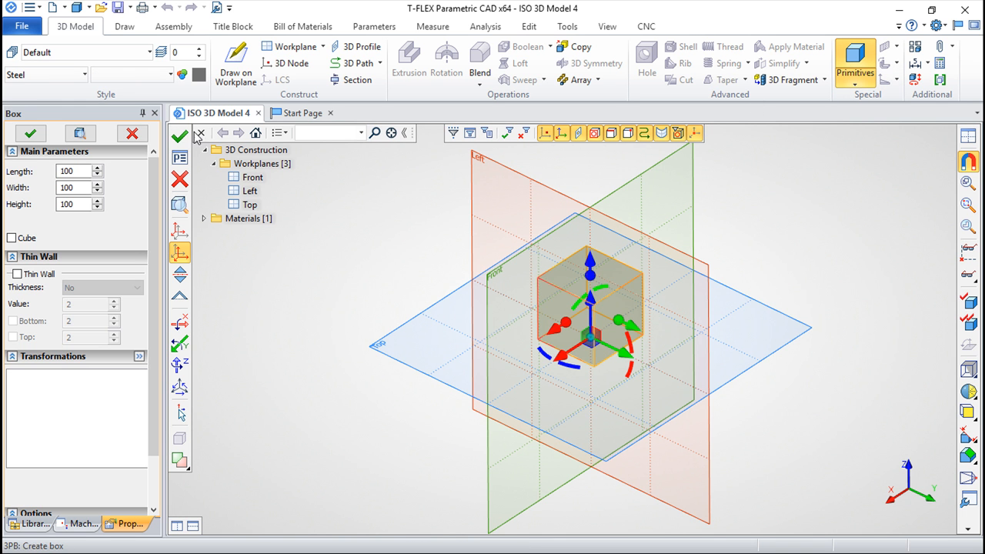
click(179, 136)
scroll(633, 333, up, 5)
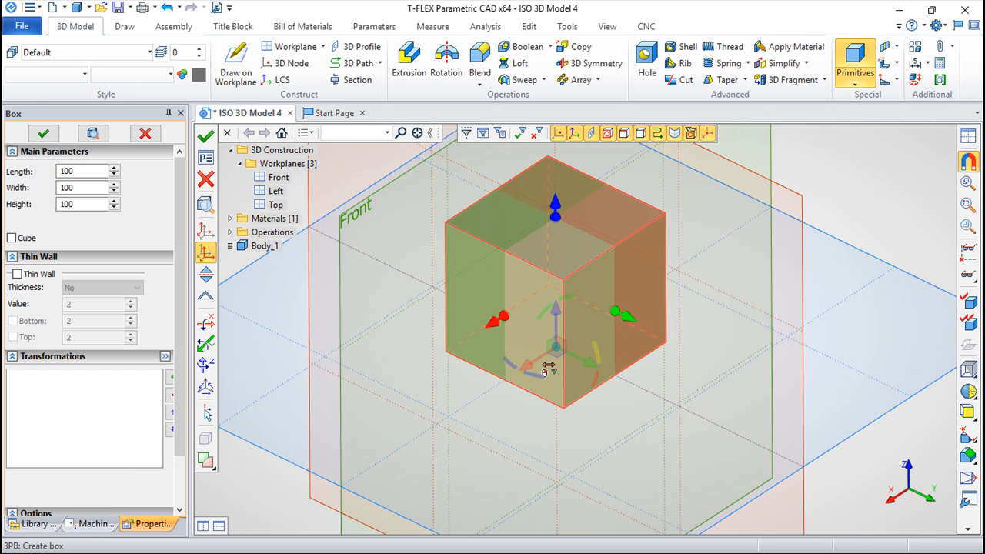
drag(530, 368, 553, 304)
click(207, 136)
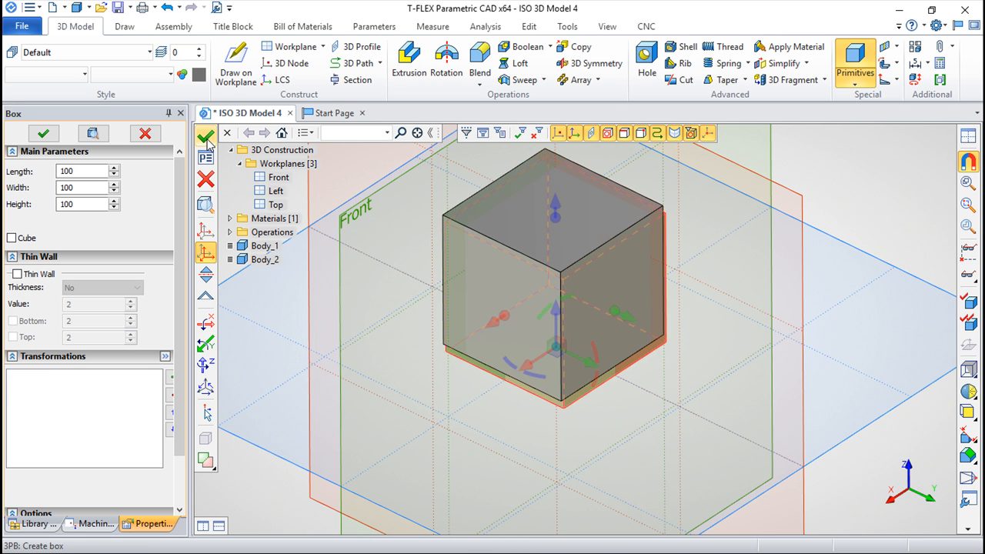
key(Escape)
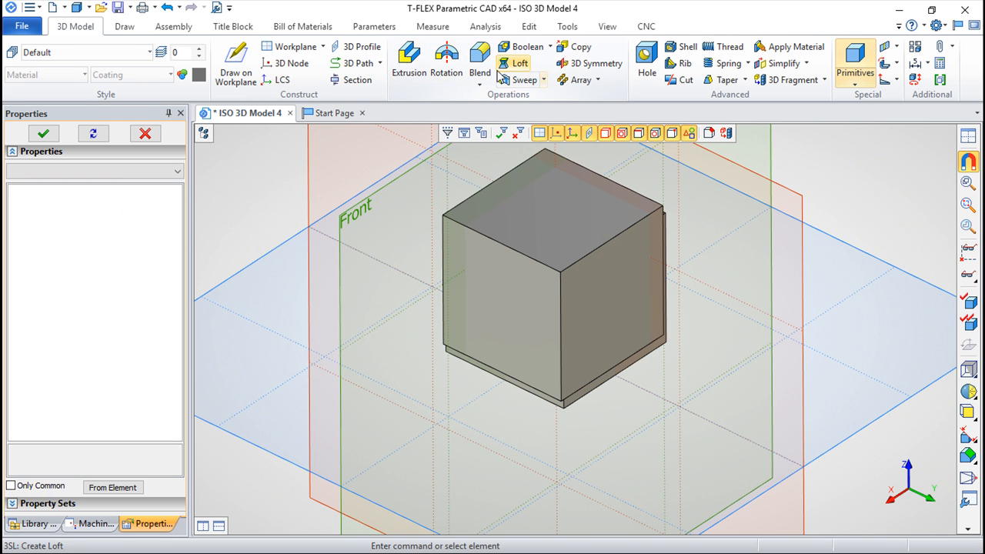
click(550, 47)
click(539, 80)
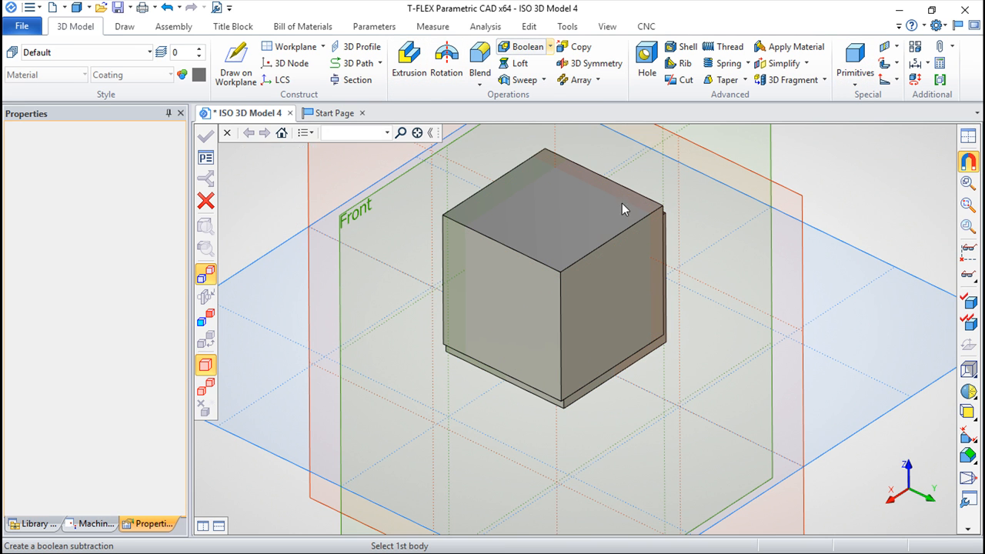
click(608, 323)
key(Escape)
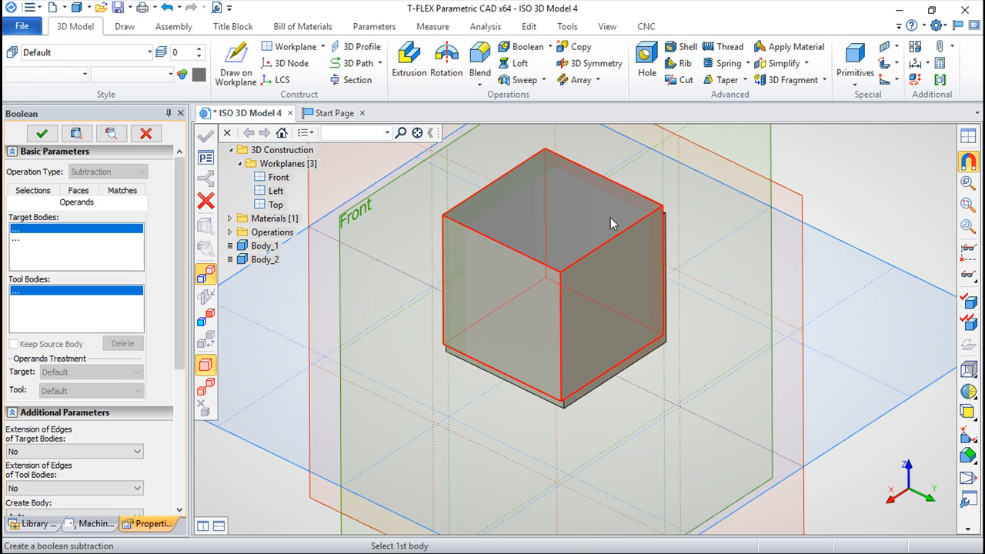
key(Escape)
- Subtract the shifted second box from the first box with a Boolean subtraction
click(549, 47)
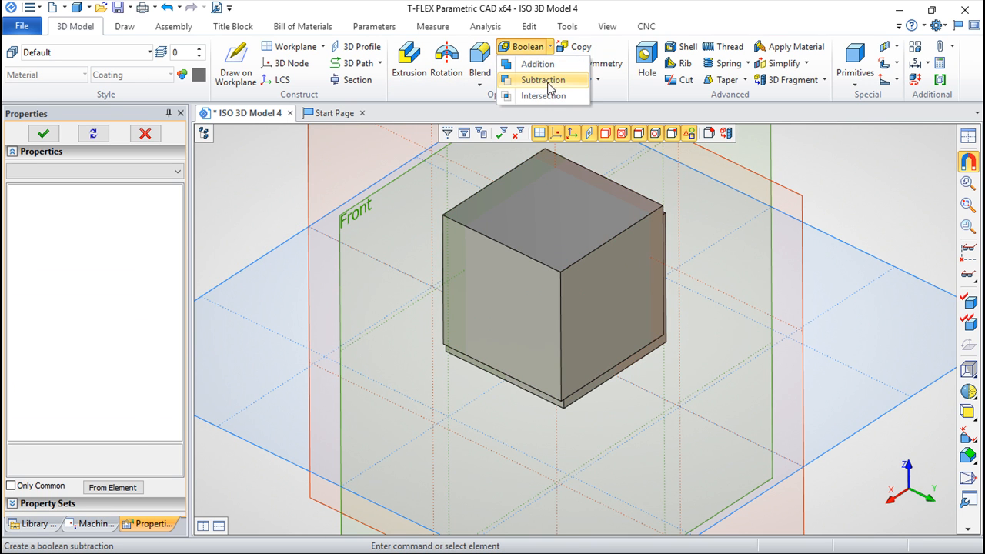
click(539, 80)
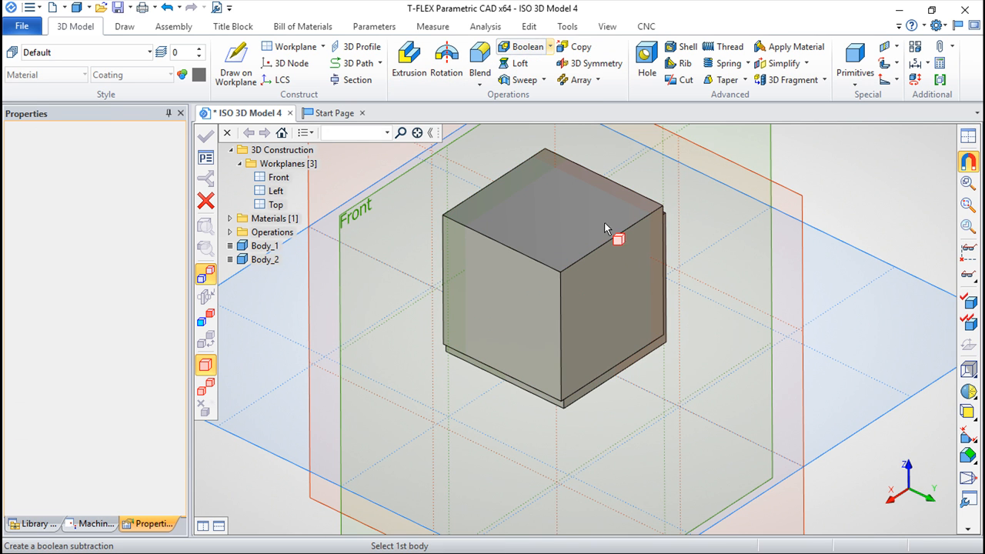
click(624, 377)
click(620, 291)
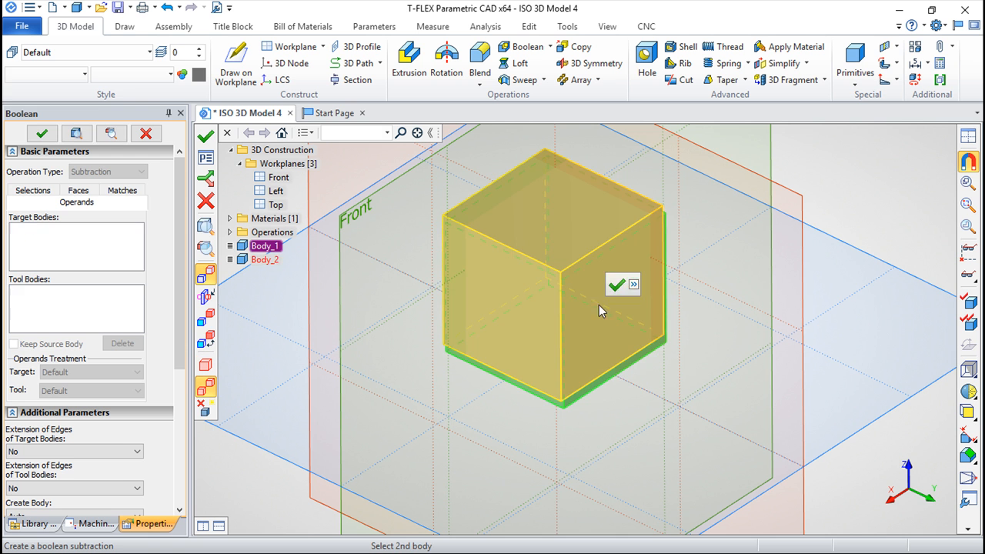
click(204, 139)
key(ctrl+Return)
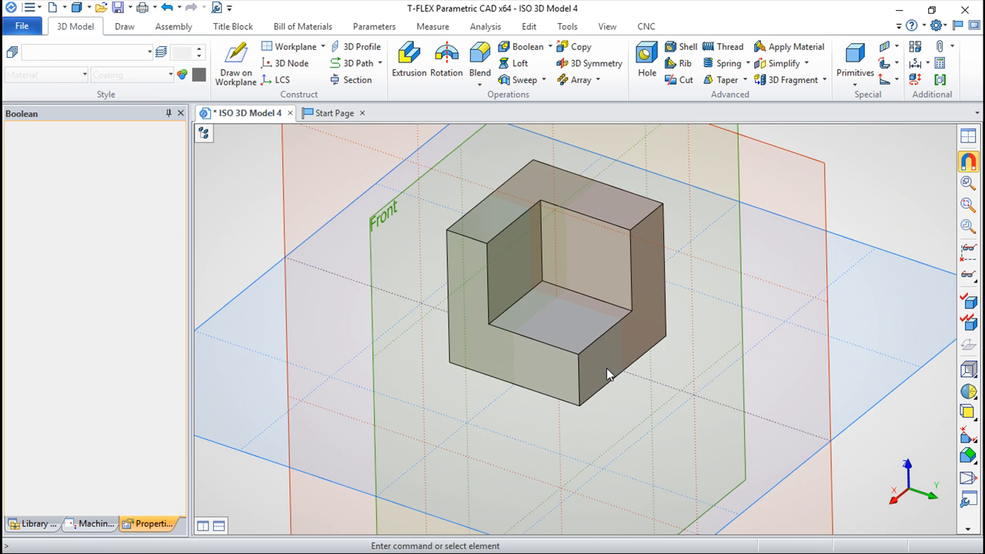
- Create a workplane between the Front and Top workplanes with a factor of 0.5
click(292, 46)
click(205, 483)
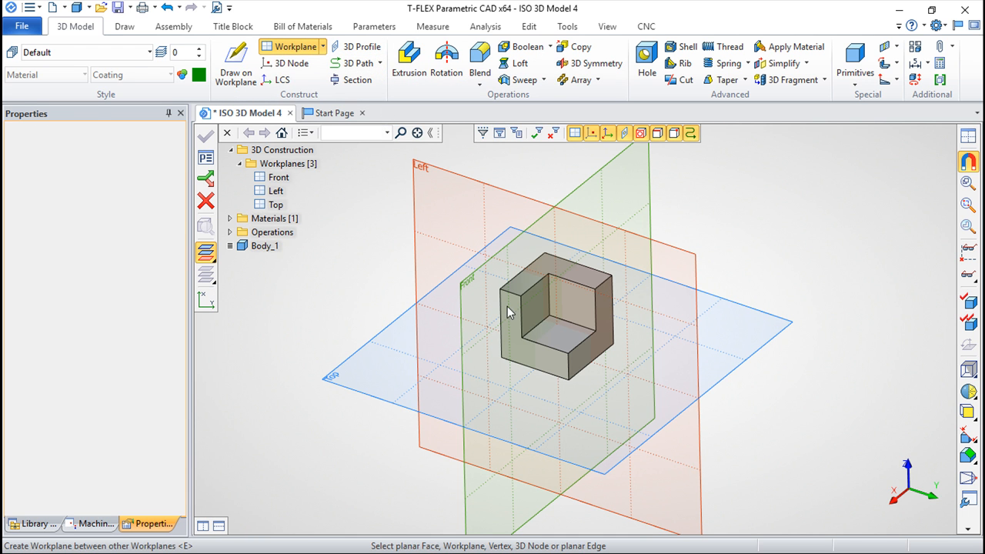
click(488, 270)
click(373, 356)
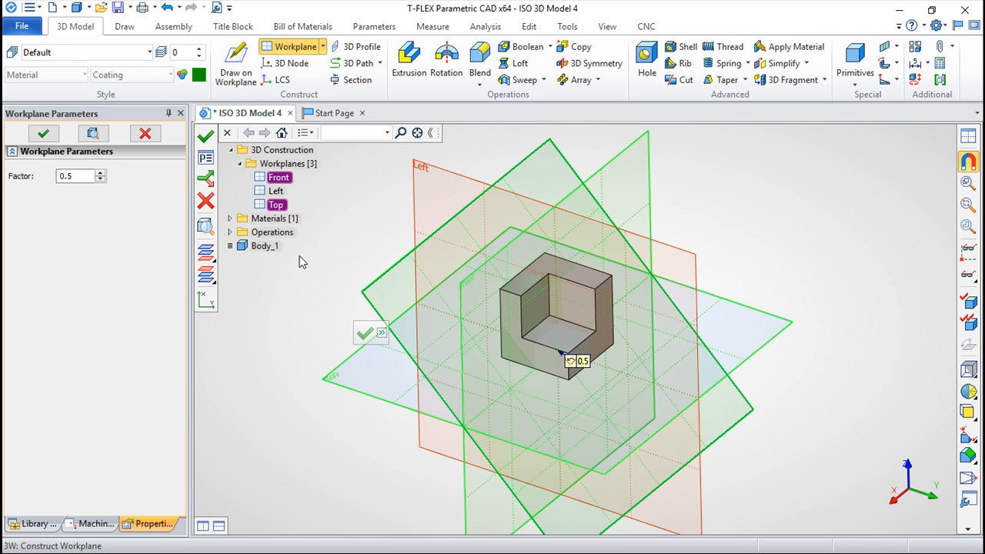
click(205, 136)
key(Escape)
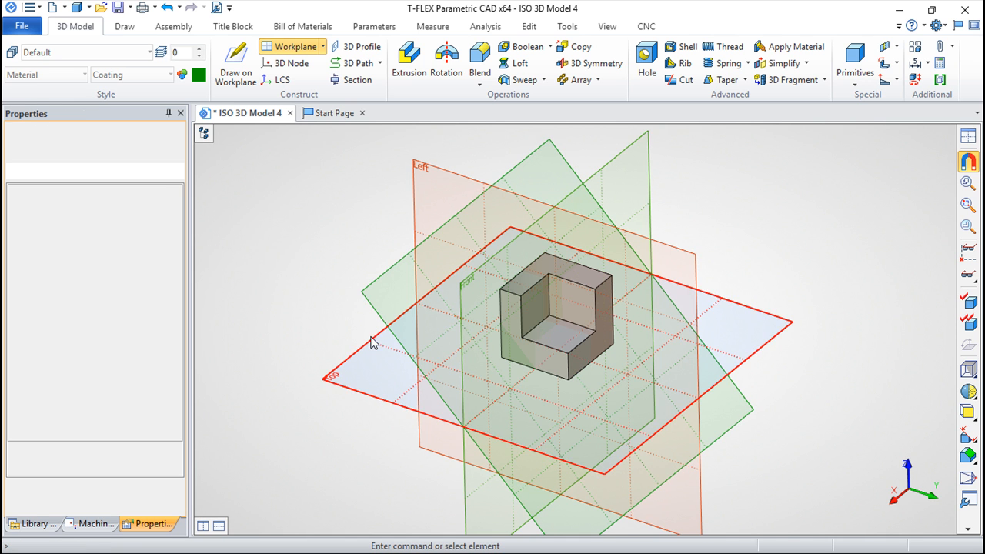
- Construct a 3D path from the intersection of the new angled workplane with the notched box body
click(360, 64)
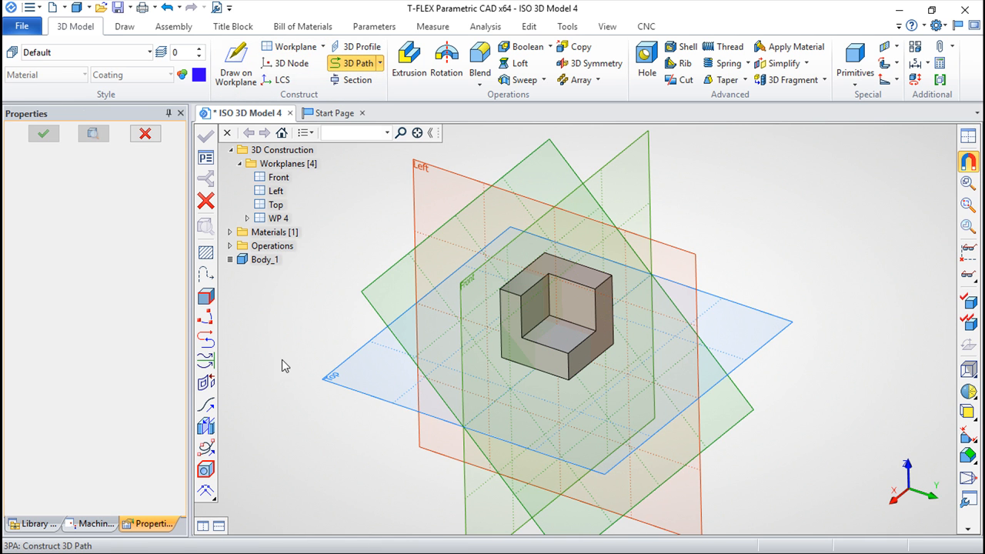
click(377, 315)
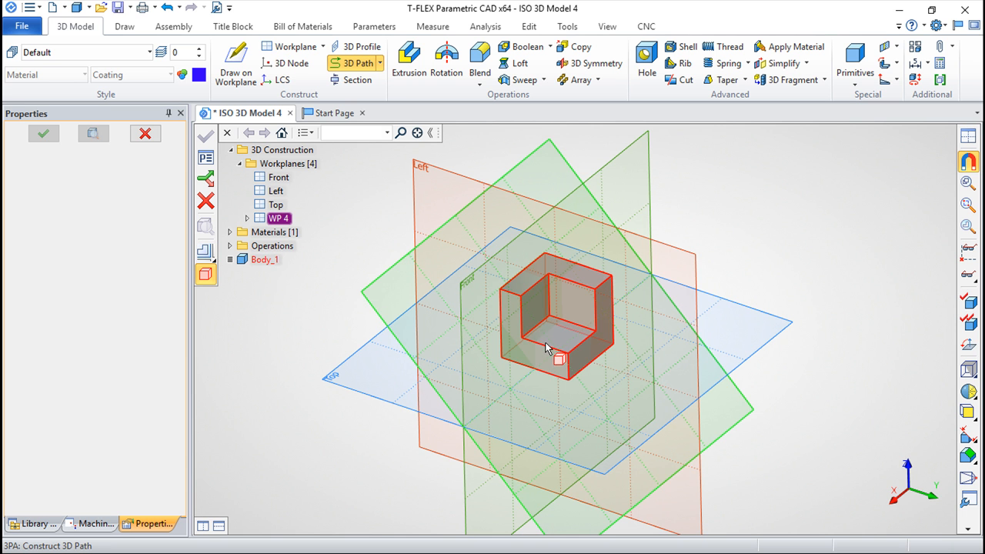
click(206, 136)
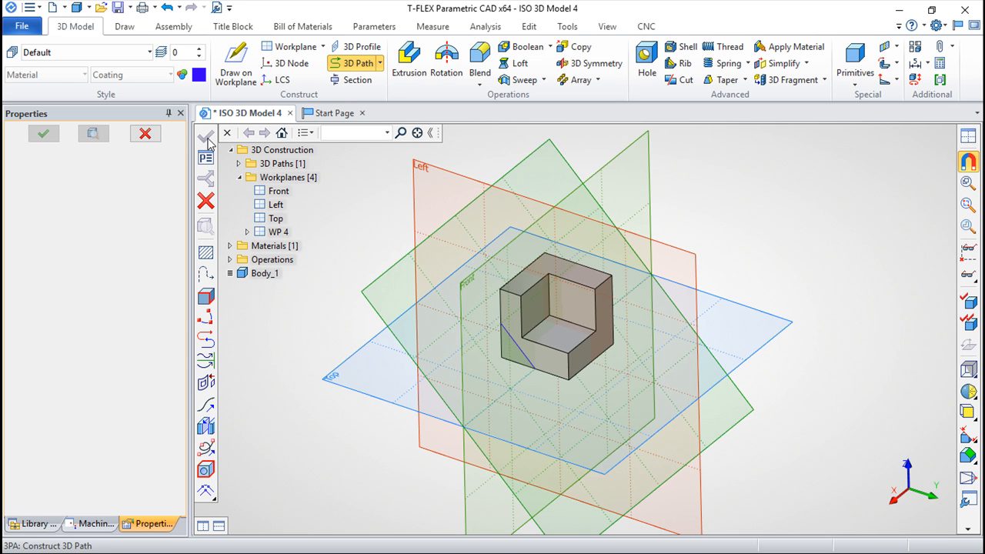
drag(569, 369, 625, 320)
scroll(652, 334, up, 5)
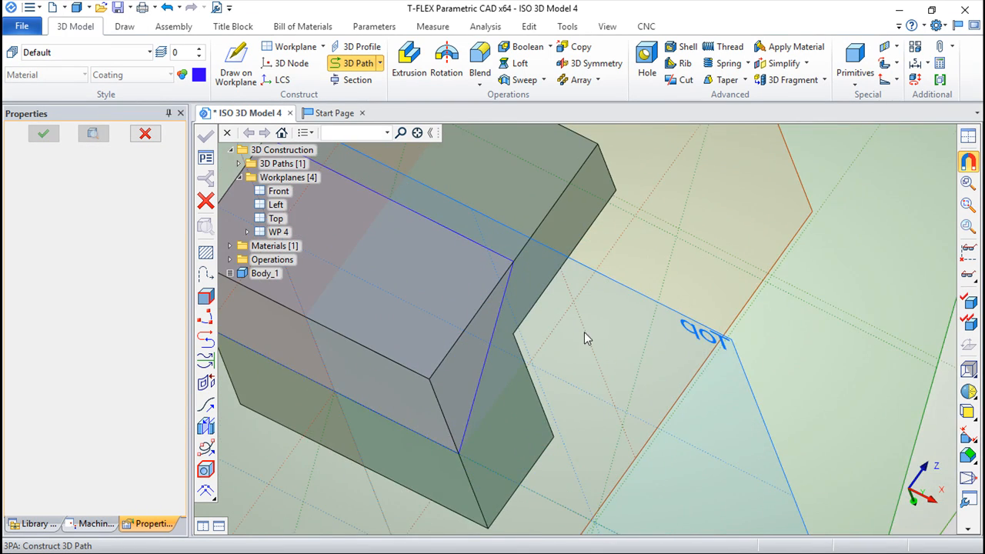
middle_drag(585, 338, 655, 334)
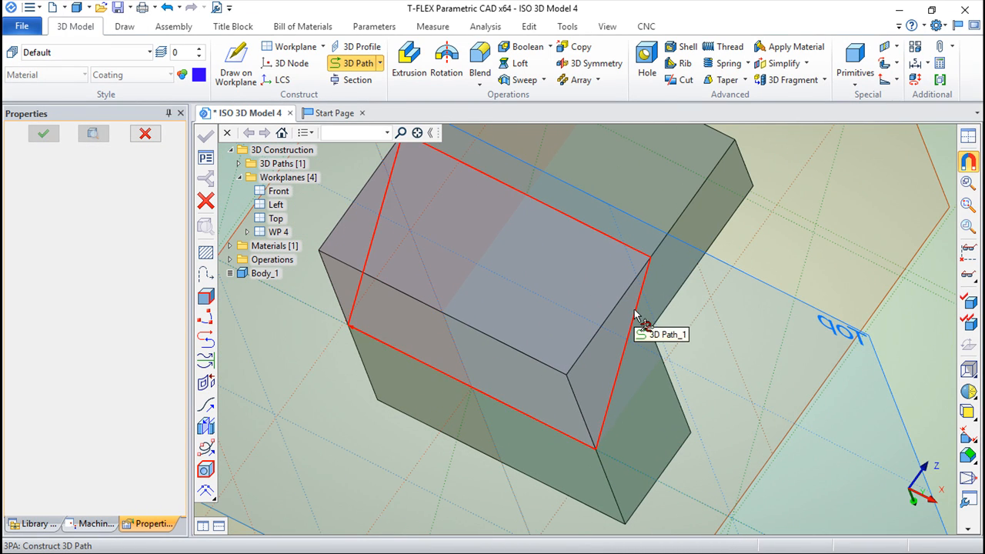
scroll(636, 315, down, 4)
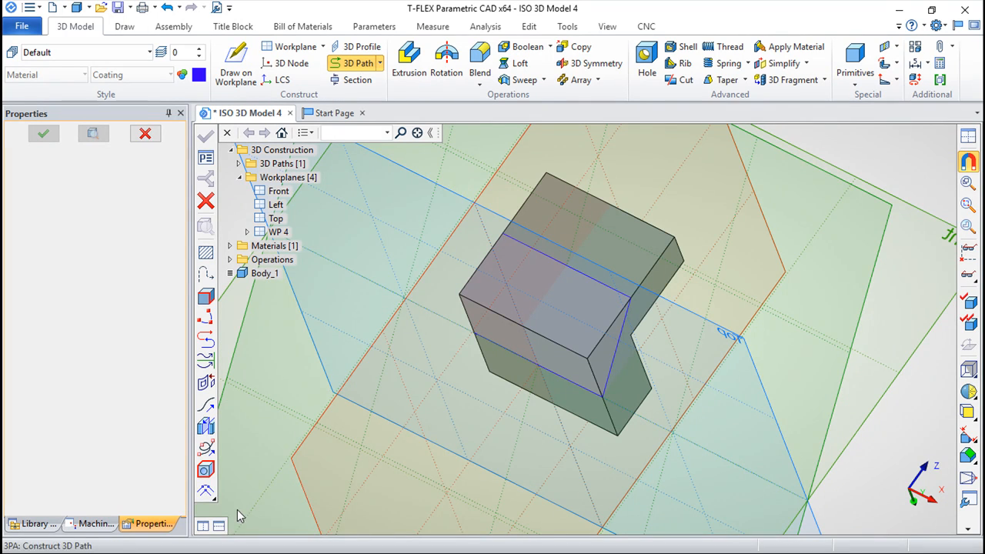
- Construct a 3D path as an offset to the planar intersection path around the body
click(206, 490)
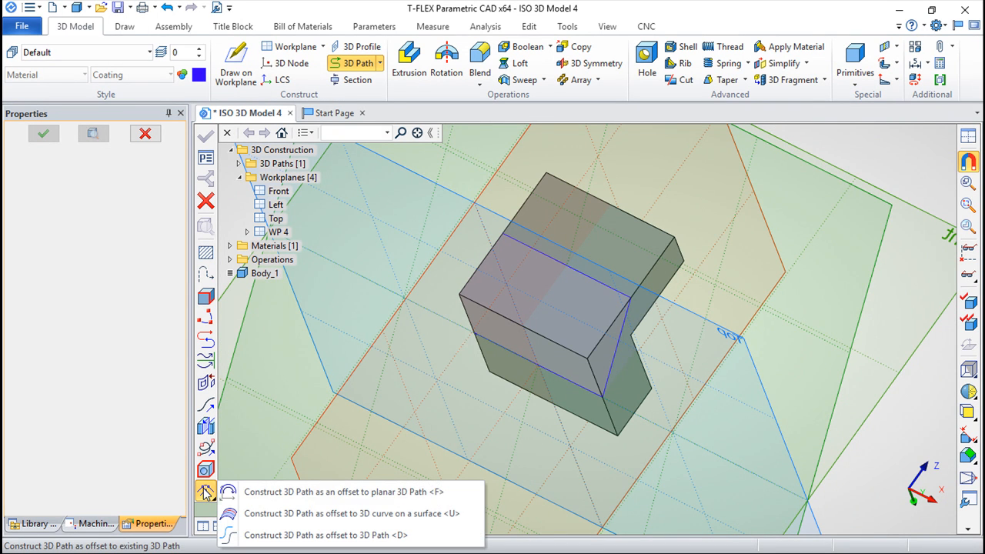
click(286, 492)
click(624, 358)
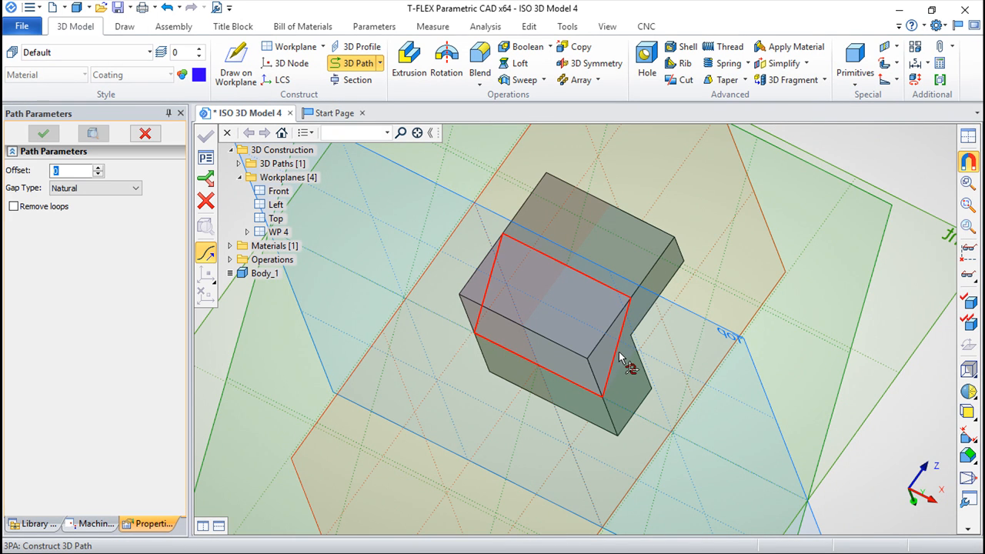
click(616, 351)
click(62, 170)
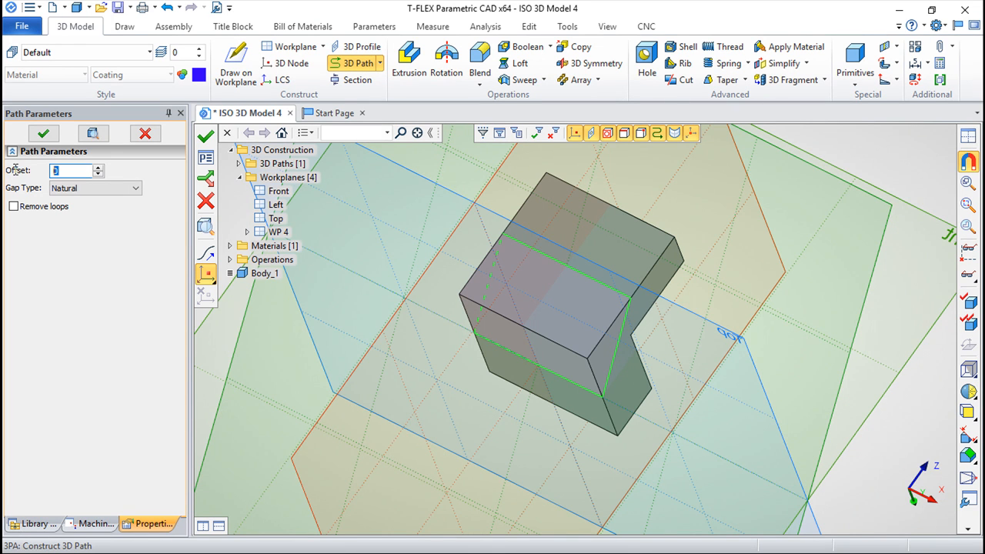
click(205, 136)
scroll(476, 365, down, 3)
middle_drag(476, 364, 290, 322)
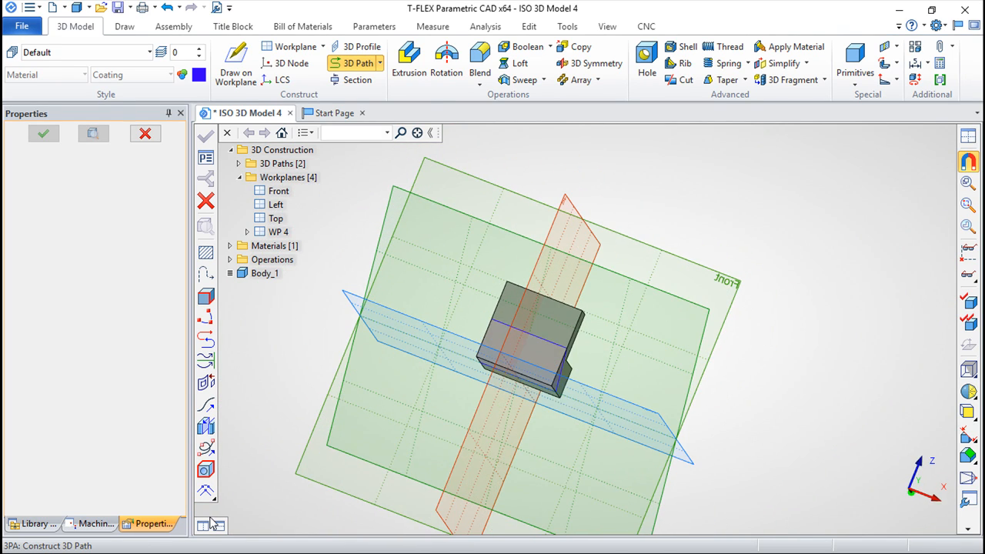
- Construct a 3D path as an offset to the existing 3D path, with distance 40 and angle 0, and examine its shape
click(205, 491)
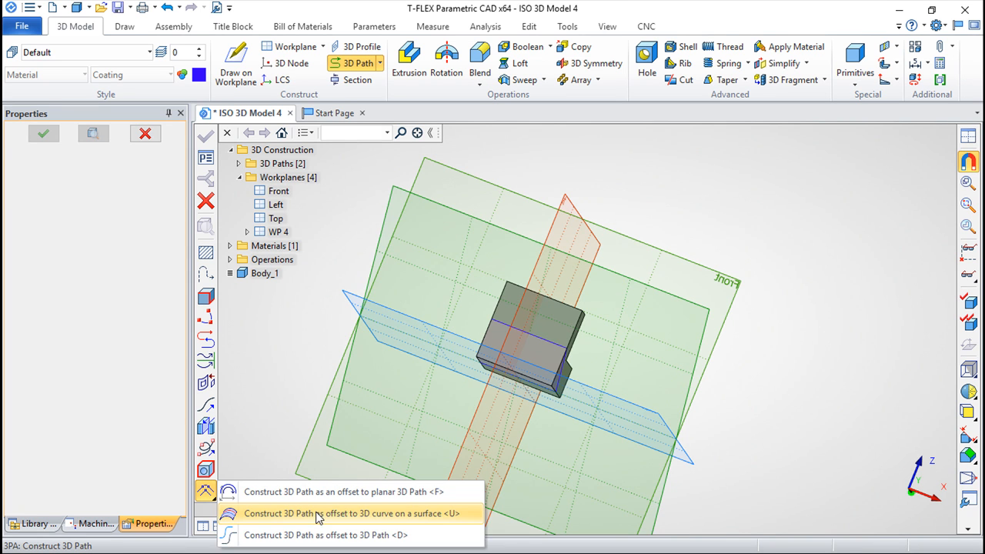
click(316, 535)
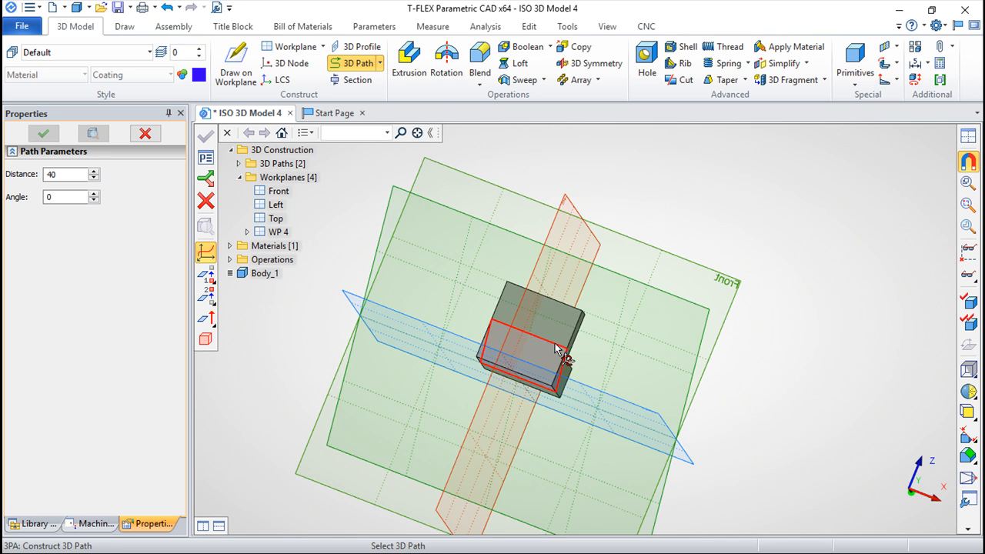
click(572, 375)
click(206, 137)
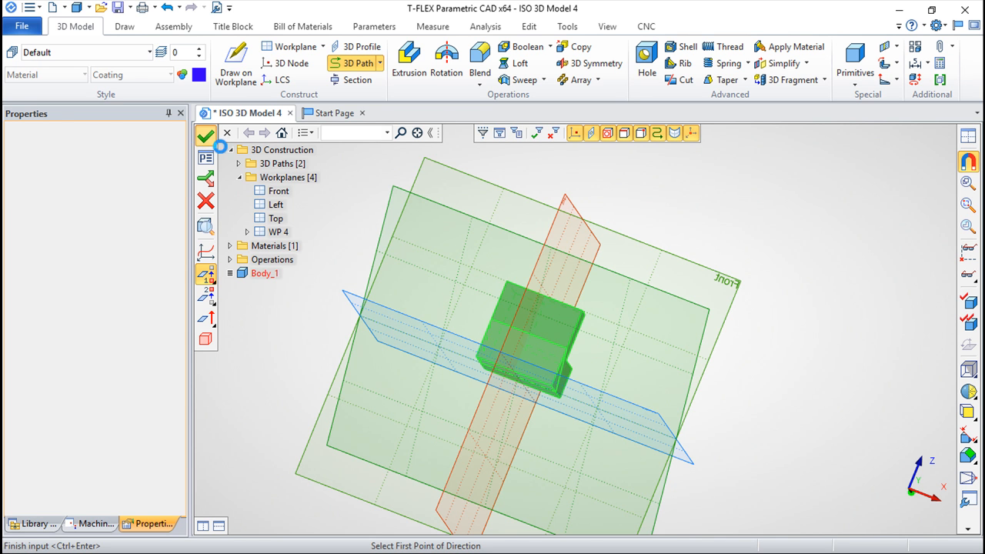
right_drag(649, 351, 556, 313)
scroll(556, 313, up, 6)
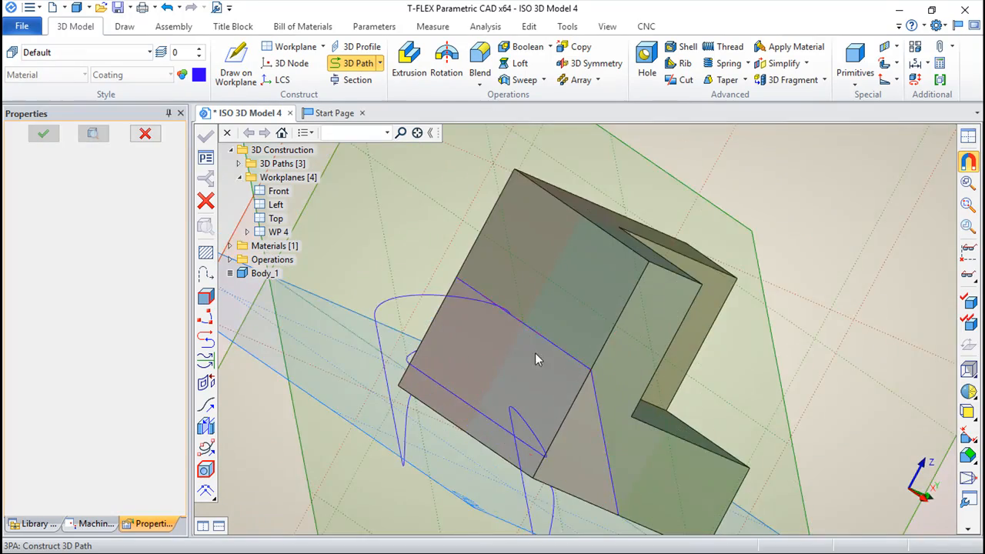
right_drag(535, 352, 716, 374)
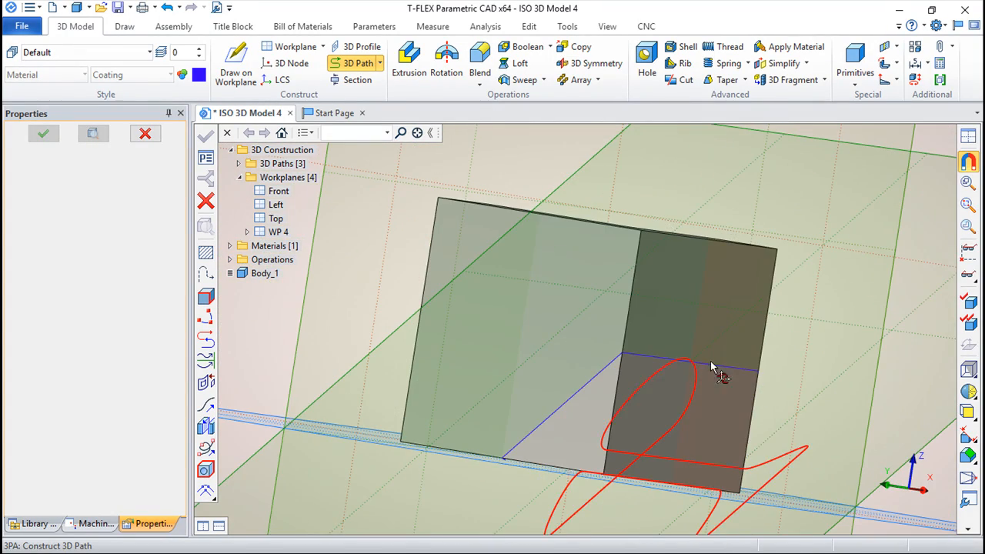
right_drag(691, 342, 506, 359)
right_drag(578, 336, 639, 335)
- Undo the last offset 3D path and inspect the body with its intersection path from several sides
click(168, 8)
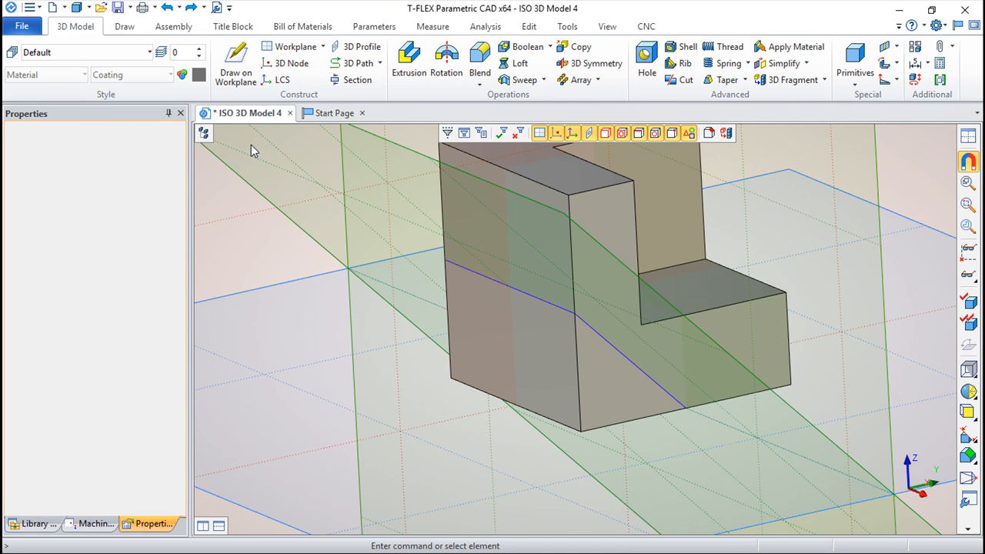
right_drag(273, 146, 732, 372)
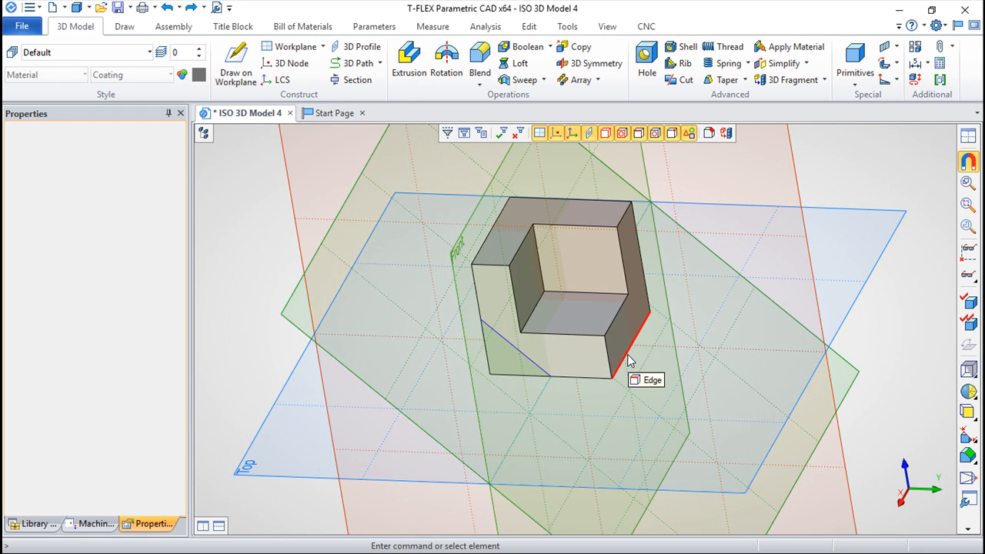
right_drag(629, 352, 673, 386)
right_drag(718, 367, 628, 333)
middle_drag(686, 304, 631, 342)
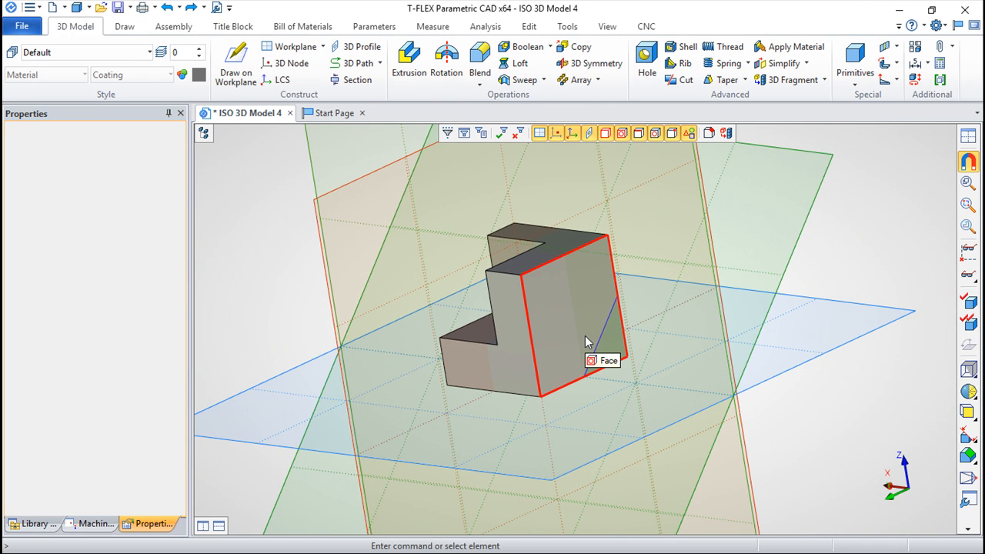